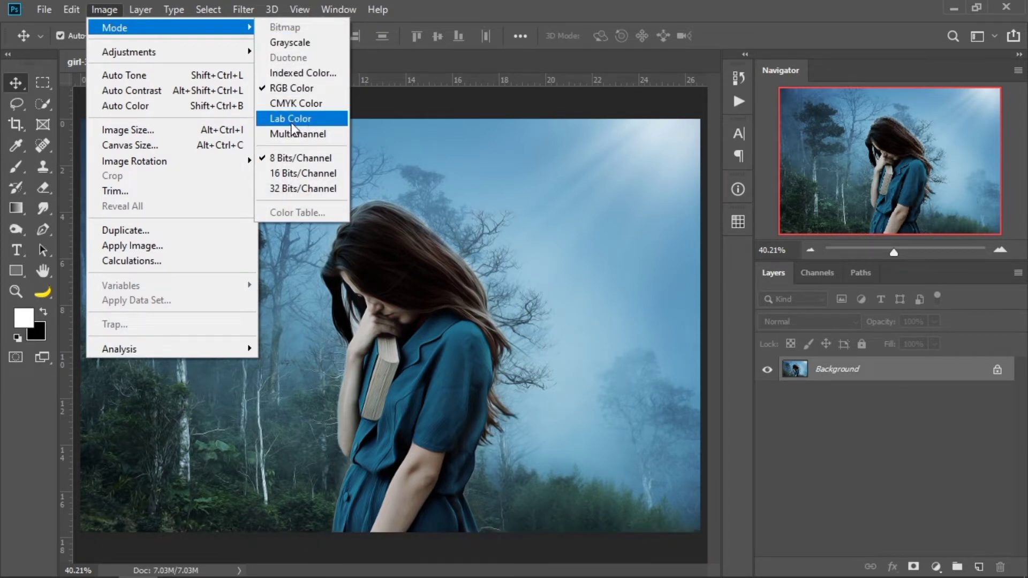
Step: Convert the image to Lab Color mode and add a Curves adjustment layer above the Background
{"action": "left_click", "coordinate": [292, 123]}
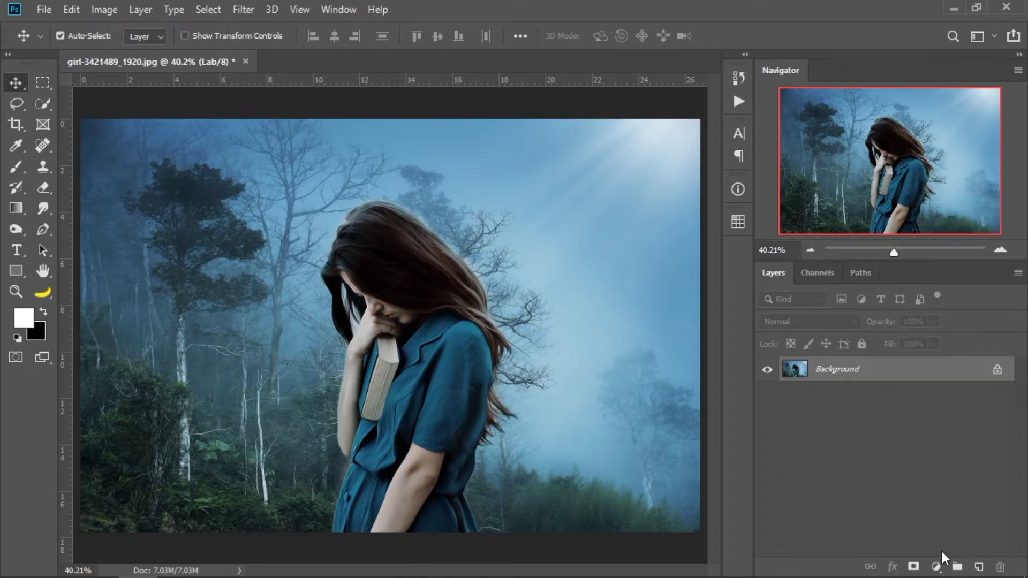
{"action": "left_click", "coordinate": [937, 567]}
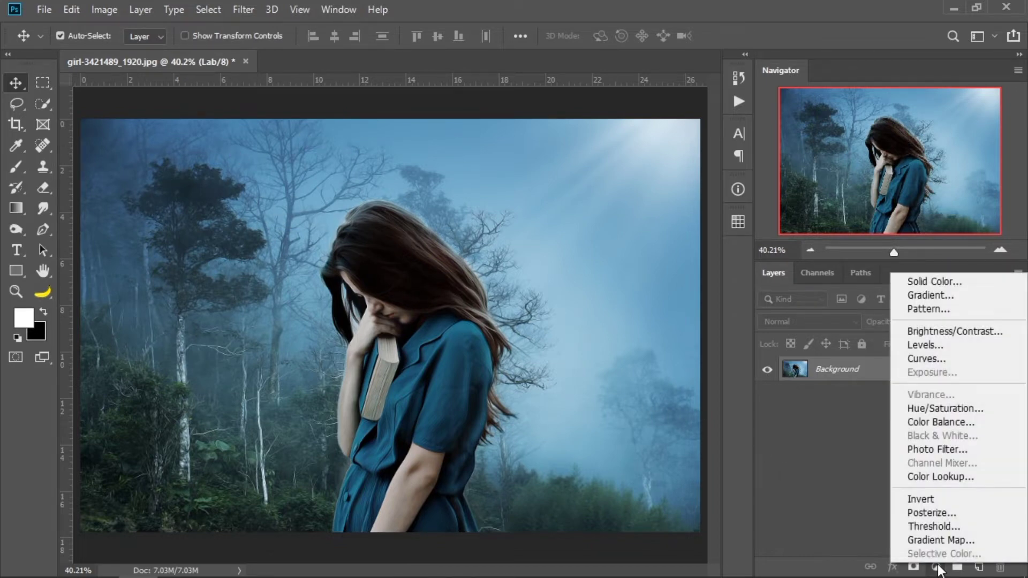
{"action": "left_click", "coordinate": [923, 365]}
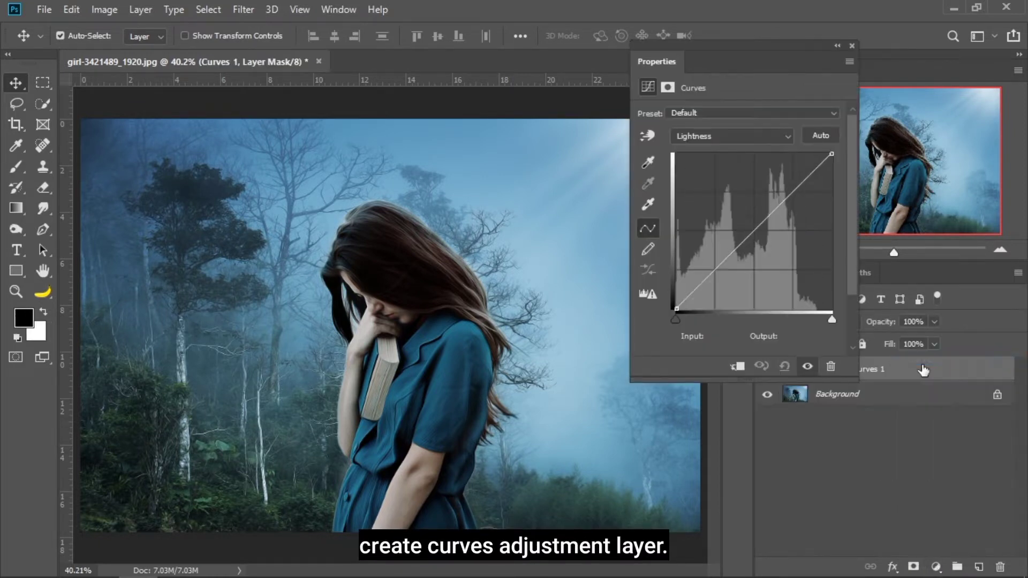
Step: Apply the automatic correction to the Lightness channel of the Curves adjustment
{"action": "left_click", "coordinate": [715, 140]}
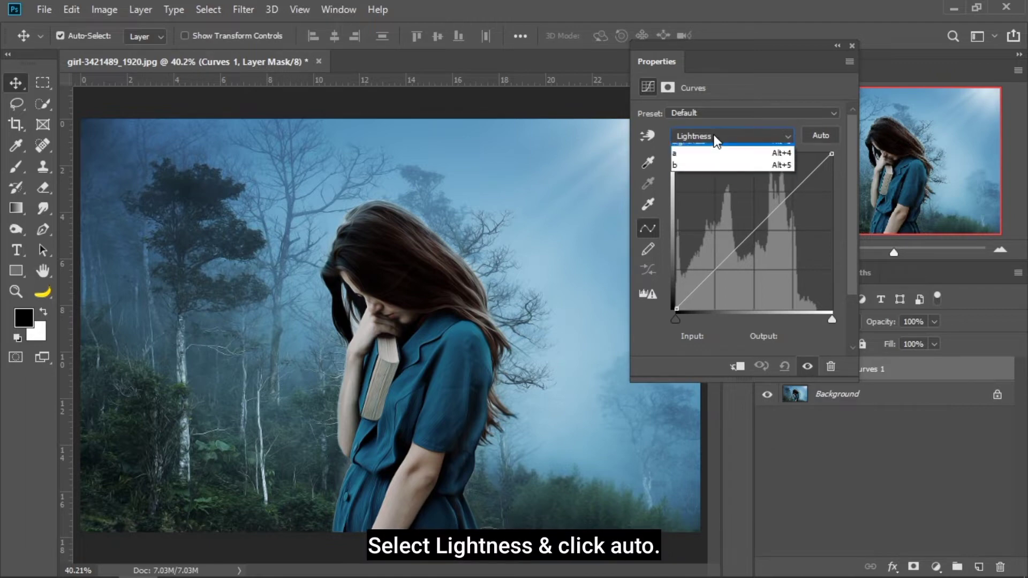
{"action": "left_click", "coordinate": [709, 152]}
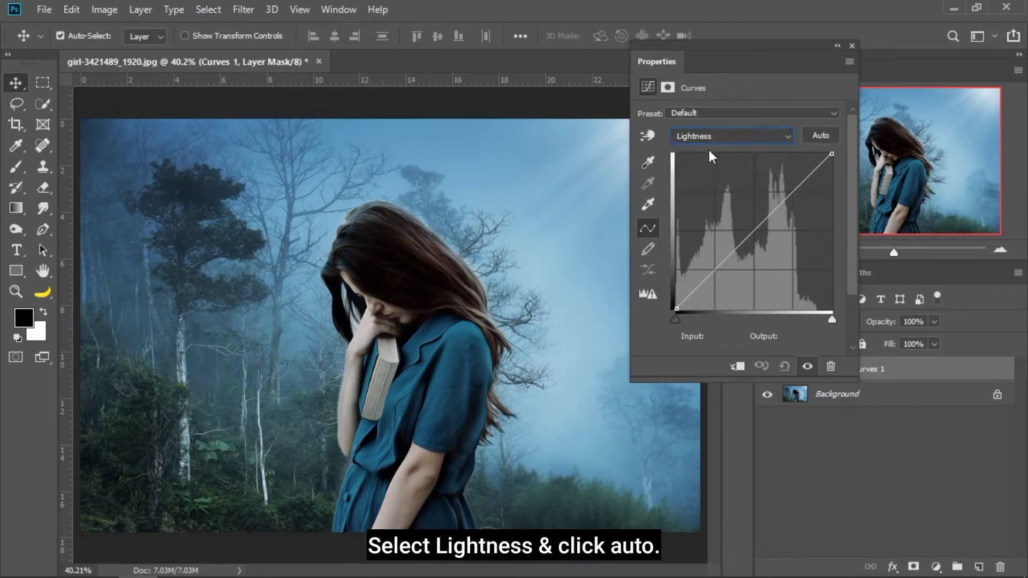
{"action": "left_click", "coordinate": [820, 136]}
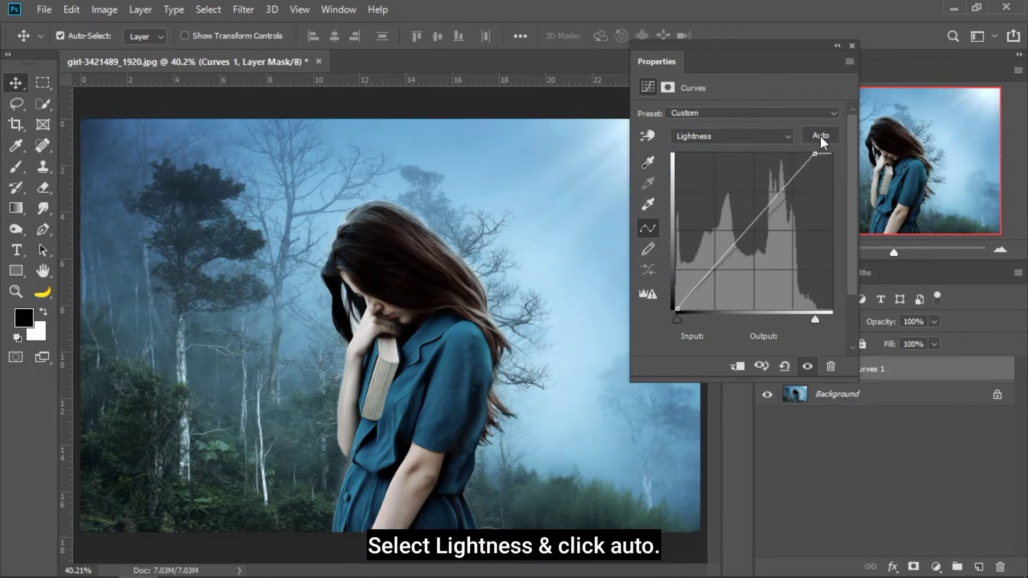
Step: In the a channel's curve, move the black point input to about -60 and the white point input to 81
{"action": "left_click", "coordinate": [718, 134]}
{"action": "left_click", "coordinate": [699, 161]}
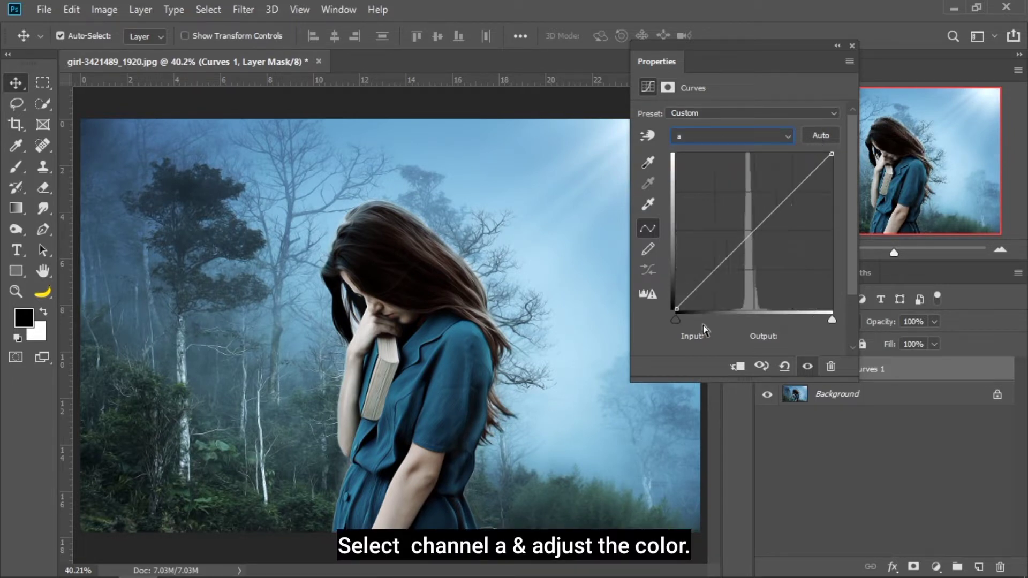
{"action": "left_click_drag", "start_coordinate": [676, 319], "coordinate": [719, 320]}
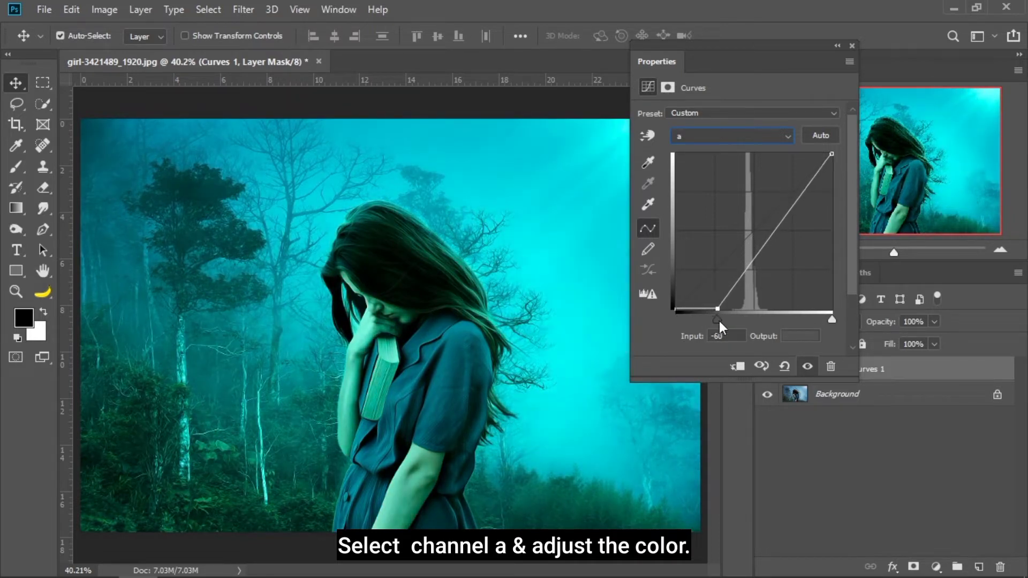
{"action": "left_click_drag", "start_coordinate": [835, 323], "coordinate": [804, 320]}
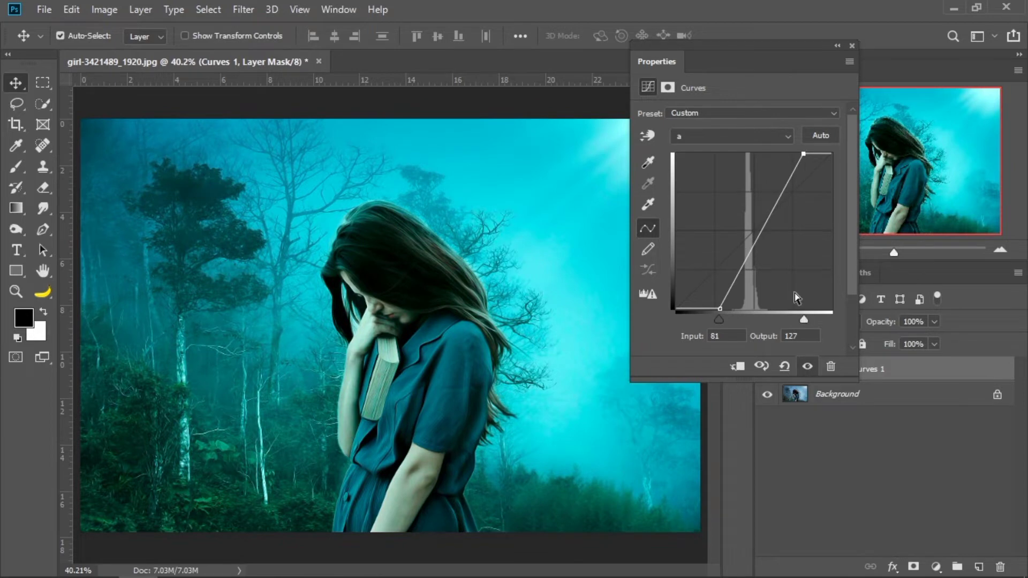
Step: In the b channel's curve, move the black point input to about -114 and the white point input to 97
{"action": "left_click", "coordinate": [728, 141]}
{"action": "left_click", "coordinate": [701, 170]}
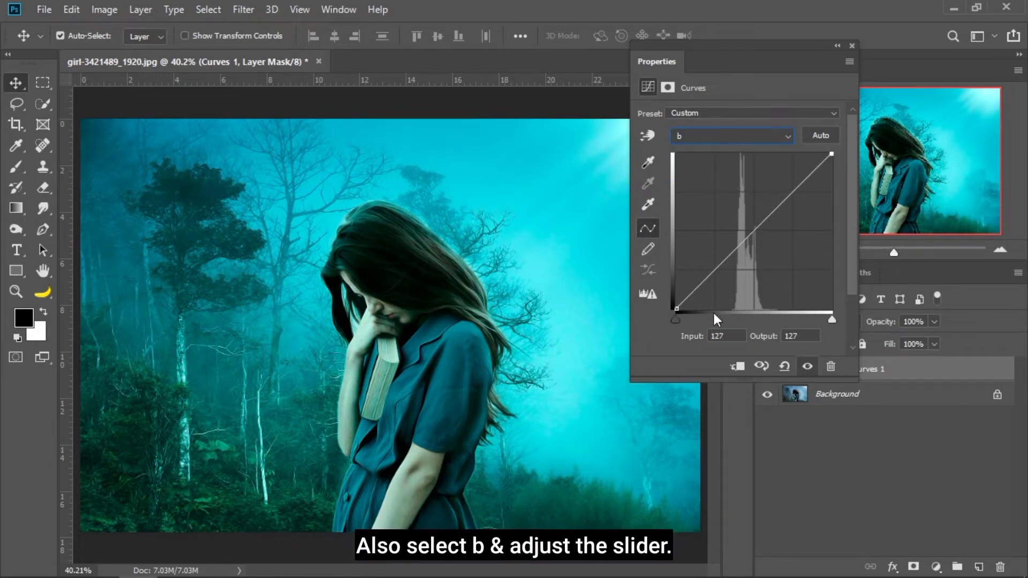
{"action": "left_click_drag", "start_coordinate": [677, 319], "coordinate": [682, 318]}
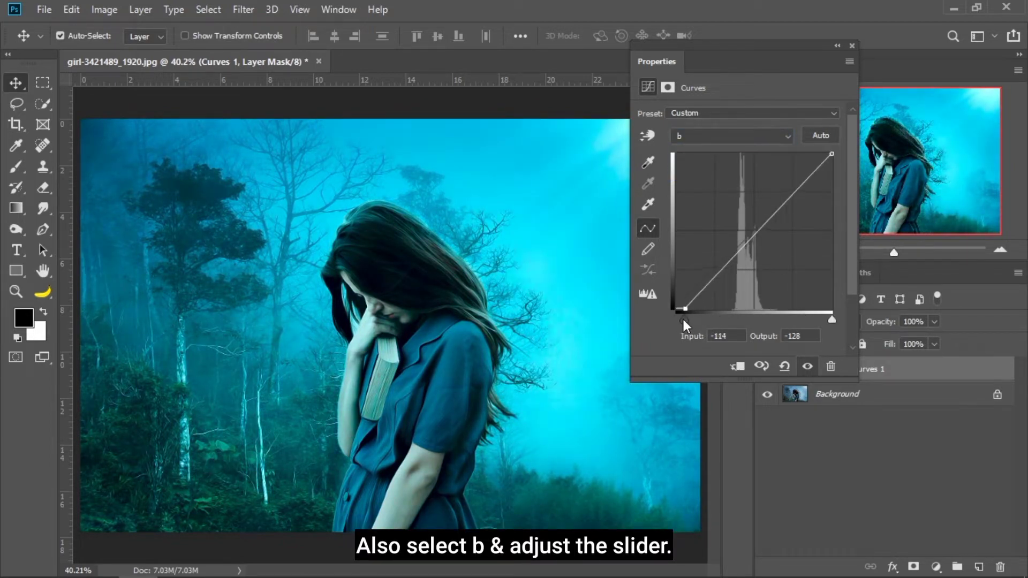
{"action": "mouse_move", "coordinate": [832, 323]}
{"action": "left_mouse_down"}
{"action": "mouse_move", "coordinate": [805, 320]}
{"action": "mouse_move", "coordinate": [817, 317]}
{"action": "left_mouse_up"}
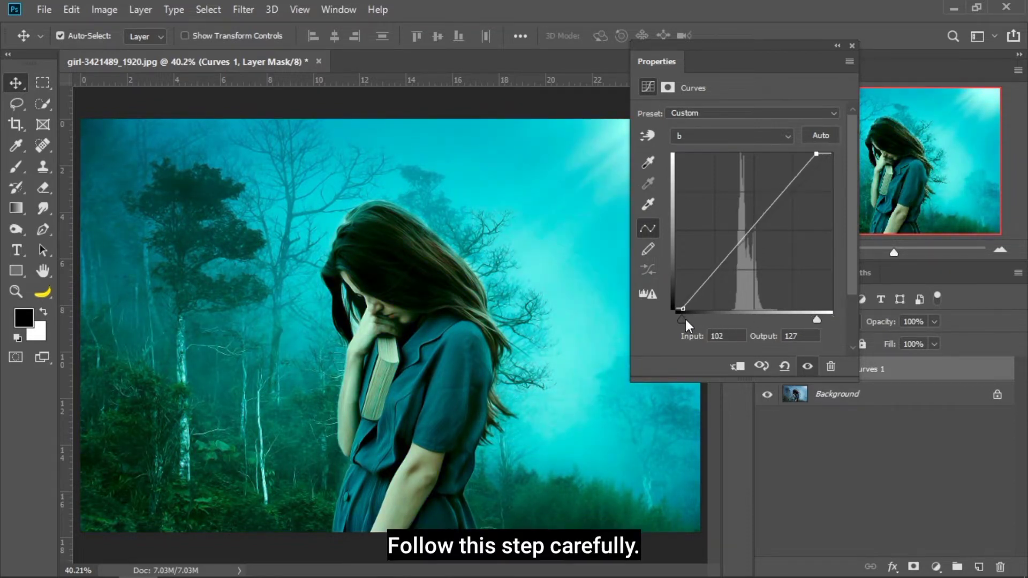
{"action": "mouse_move", "coordinate": [686, 319]}
{"action": "left_mouse_down"}
{"action": "mouse_move", "coordinate": [695, 319]}
{"action": "mouse_move", "coordinate": [683, 319]}
{"action": "left_mouse_up"}
{"action": "left_click_drag", "start_coordinate": [811, 319], "coordinate": [814, 319]}
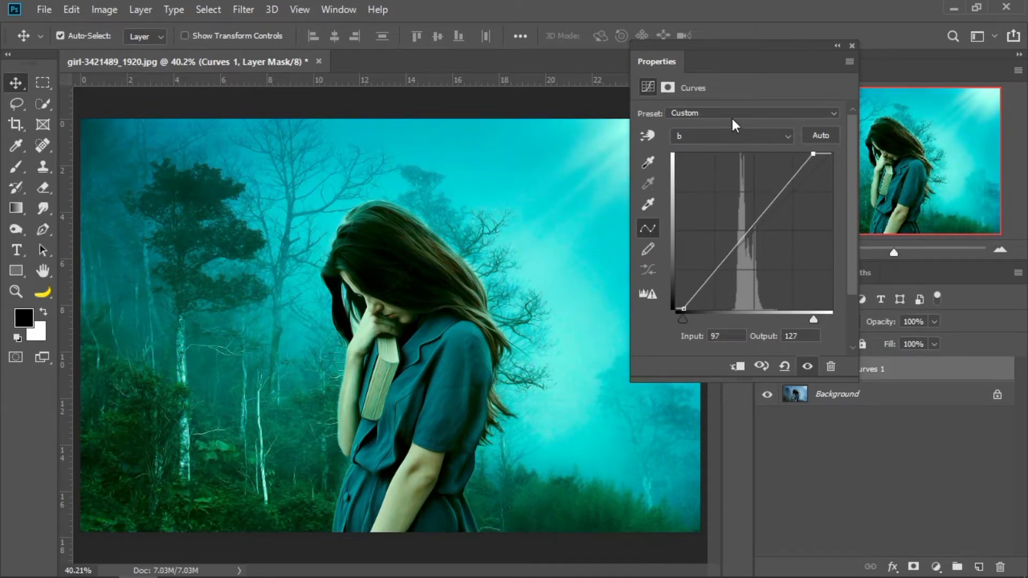
Step: Refine the a channel's black point input to -65 and close the Curves settings
{"action": "left_click", "coordinate": [721, 137]}
{"action": "left_click", "coordinate": [694, 156]}
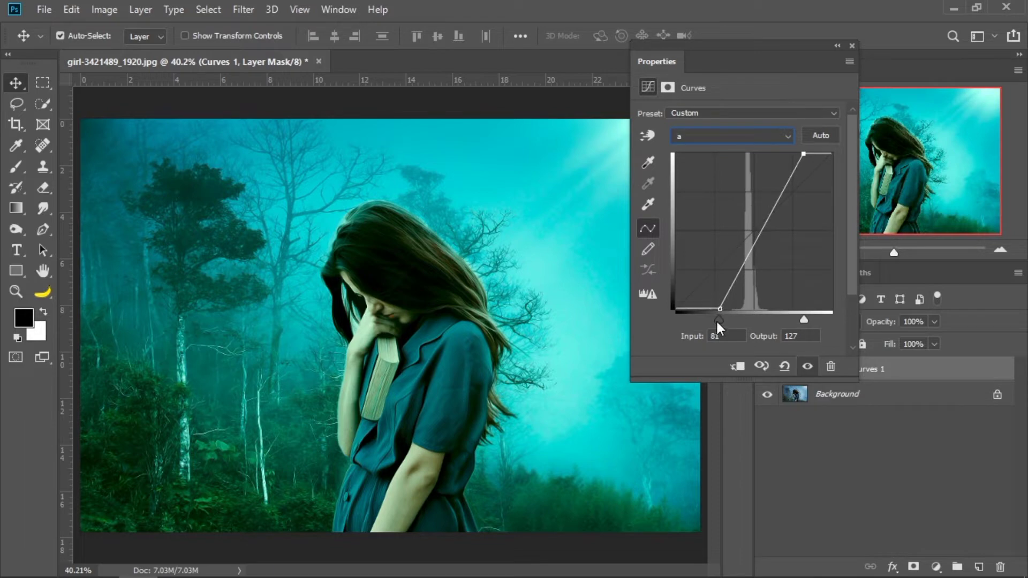
{"action": "mouse_move", "coordinate": [717, 320]}
{"action": "left_mouse_down"}
{"action": "mouse_move", "coordinate": [734, 319]}
{"action": "mouse_move", "coordinate": [715, 319]}
{"action": "left_mouse_up"}
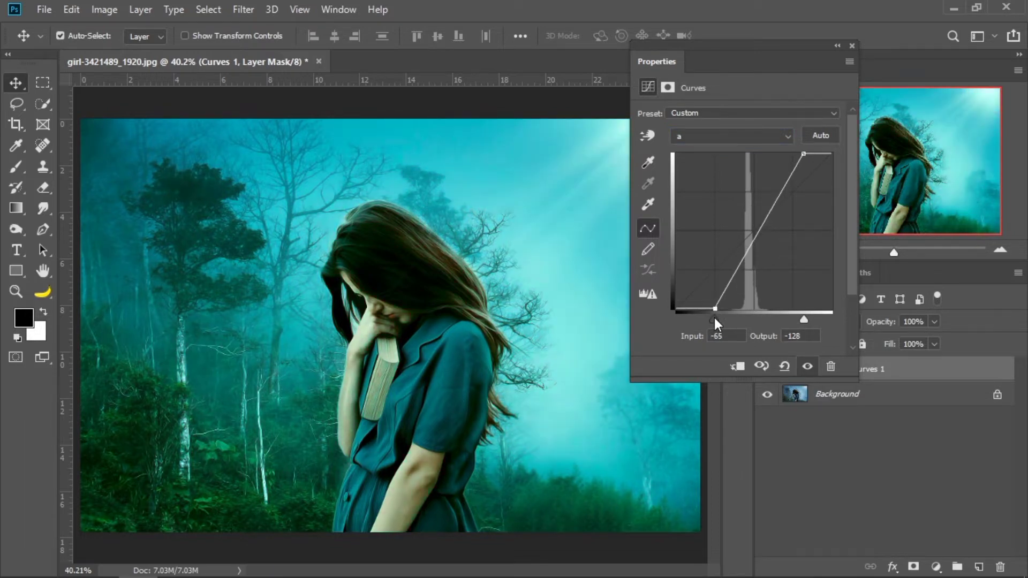
{"action": "left_click_drag", "start_coordinate": [803, 320], "coordinate": [804, 320]}
{"action": "left_click", "coordinate": [852, 46]}
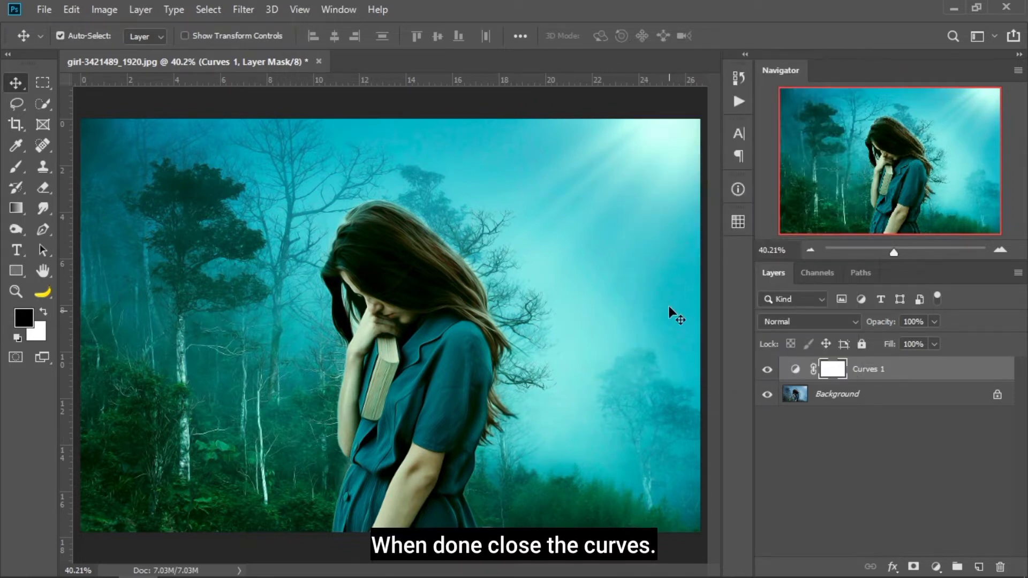
Step: Duplicate the Curves adjustment layer and group the two Curves layers together
{"action": "left_click_drag", "start_coordinate": [797, 375], "coordinate": [979, 566]}
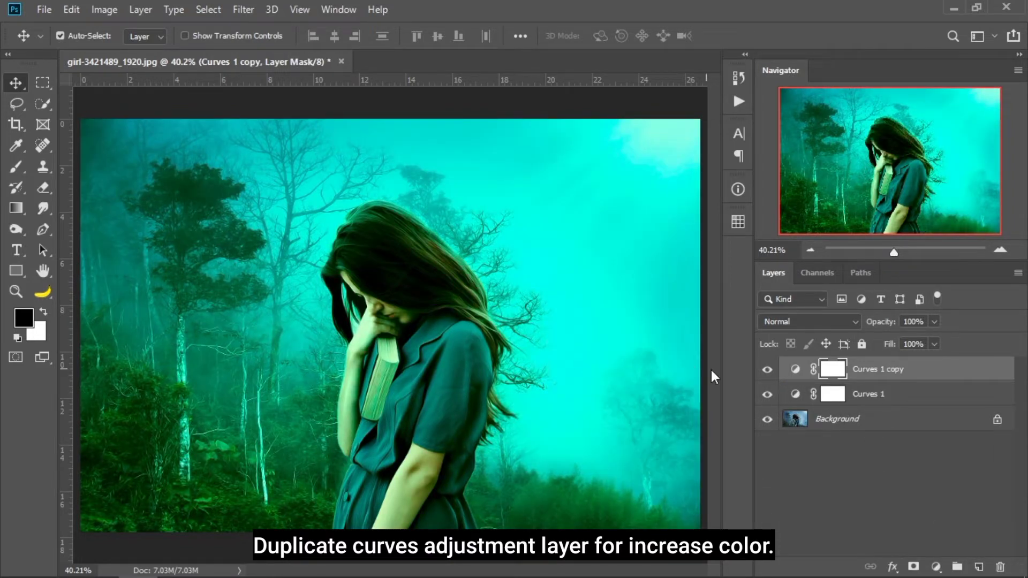
{"action": "left_click", "coordinate": [884, 399], "text": "shift"}
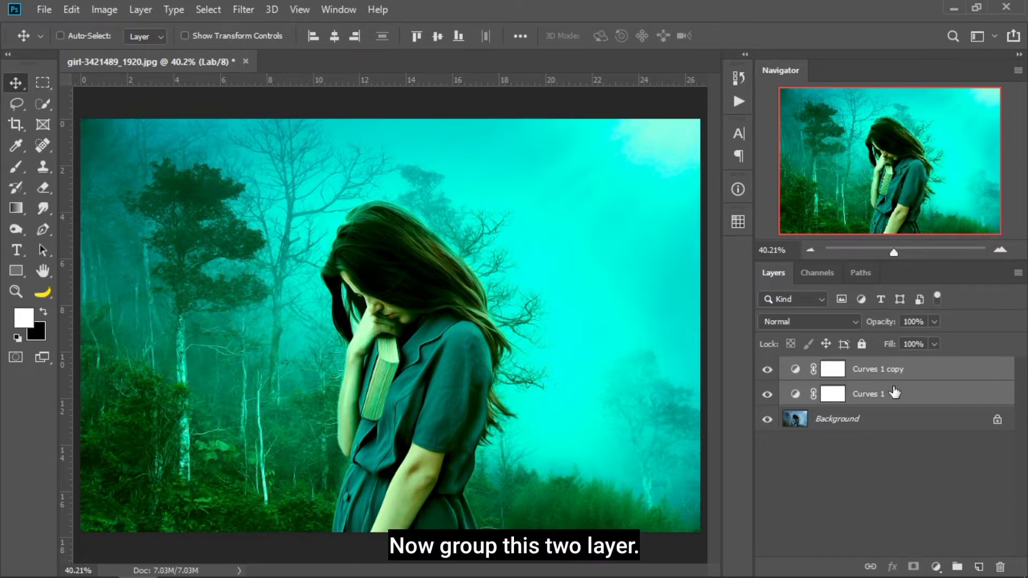
{"action": "key", "text": "ctrl+g"}
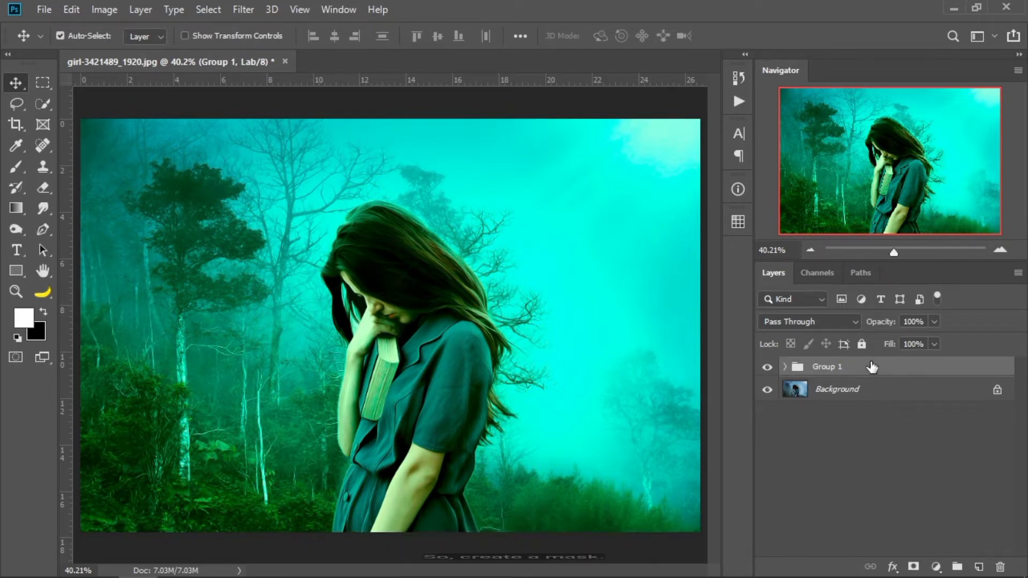
Step: Add a white layer mask to the Curves group and ready the Brush with black as the foreground color
{"action": "key", "text": "b"}
{"action": "left_click", "coordinate": [914, 568]}
{"action": "key", "text": "x"}
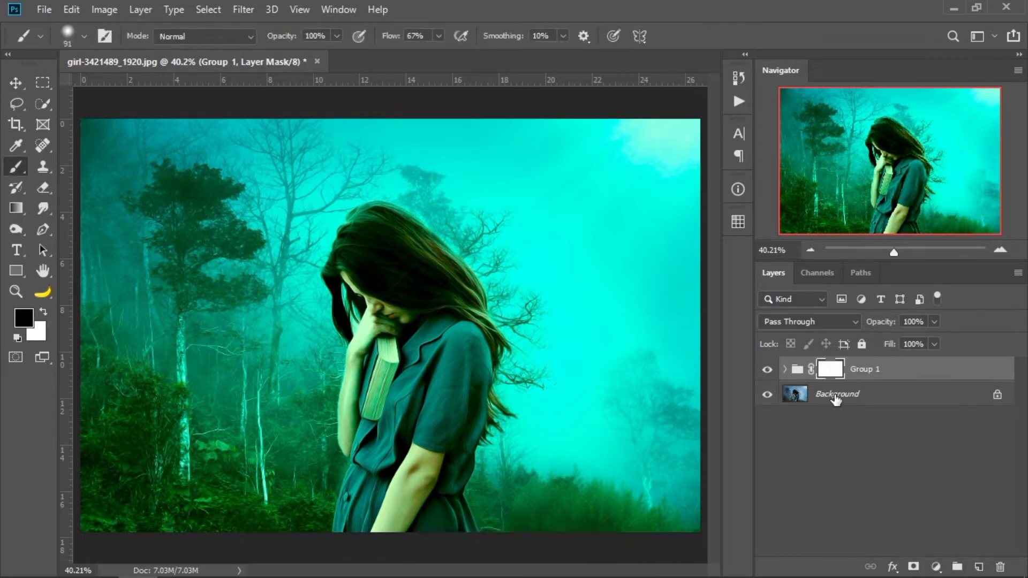
Step: On the Background layer, select the woman's hair, arms and dress with the Quick Selection tool
{"action": "left_click", "coordinate": [857, 396]}
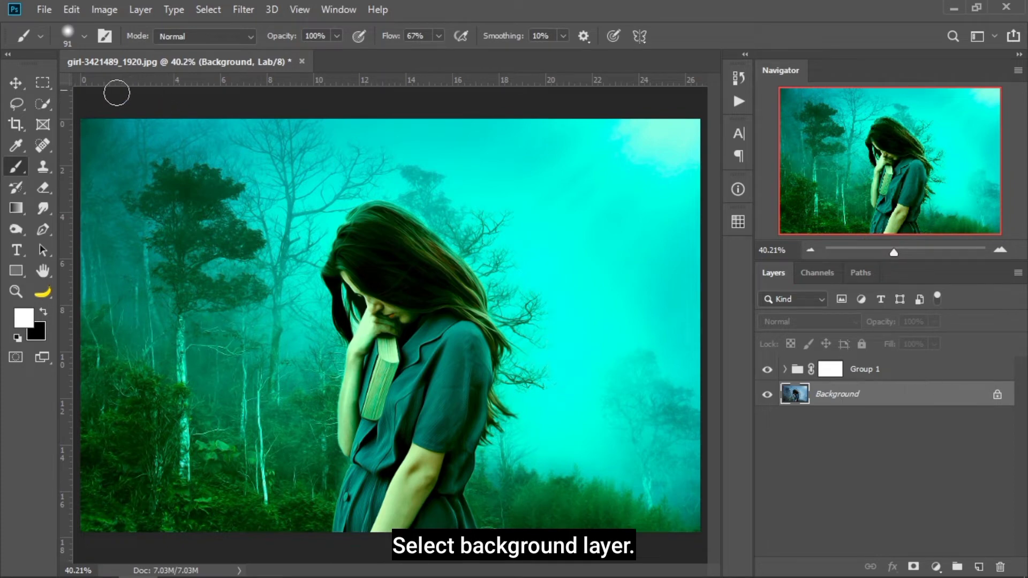
{"action": "left_click", "coordinate": [45, 103]}
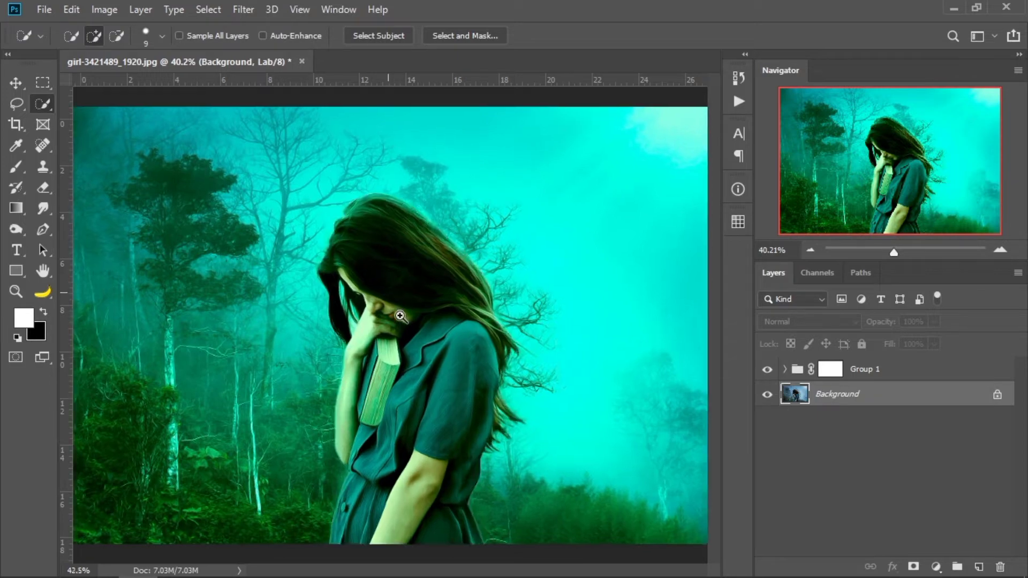
{"action": "left_click", "coordinate": [399, 296], "text": "ctrl"}
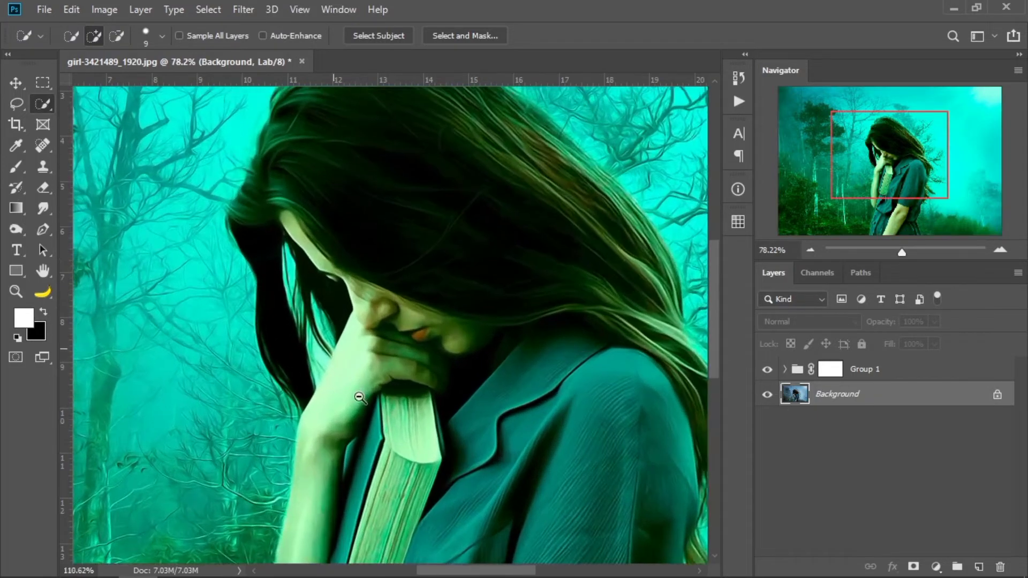
{"action": "left_click_drag", "start_coordinate": [359, 397], "coordinate": [365, 396]}
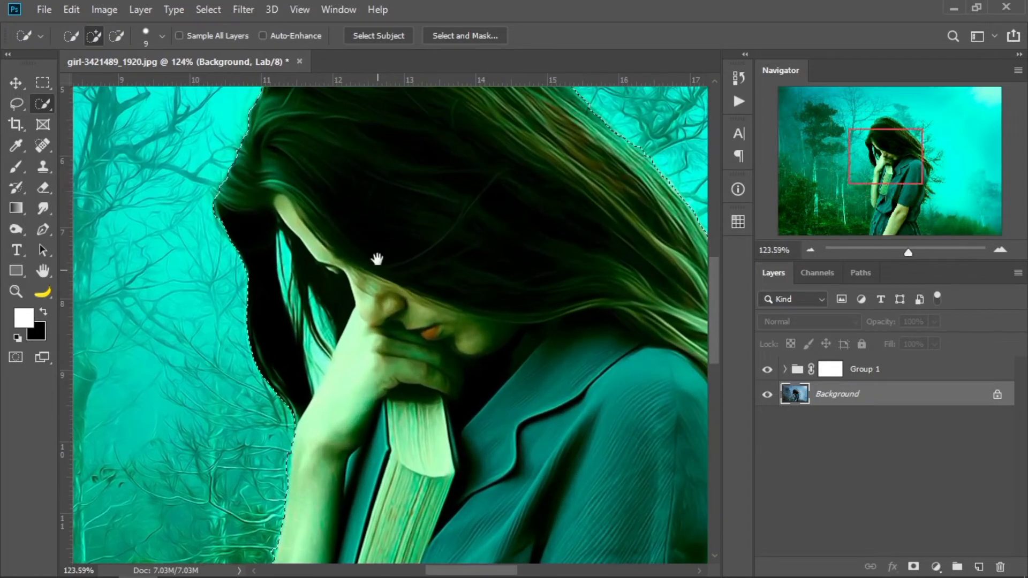
{"action": "left_click_drag", "start_coordinate": [377, 258], "coordinate": [306, 432]}
{"action": "left_click_drag", "start_coordinate": [405, 209], "coordinate": [377, 191]}
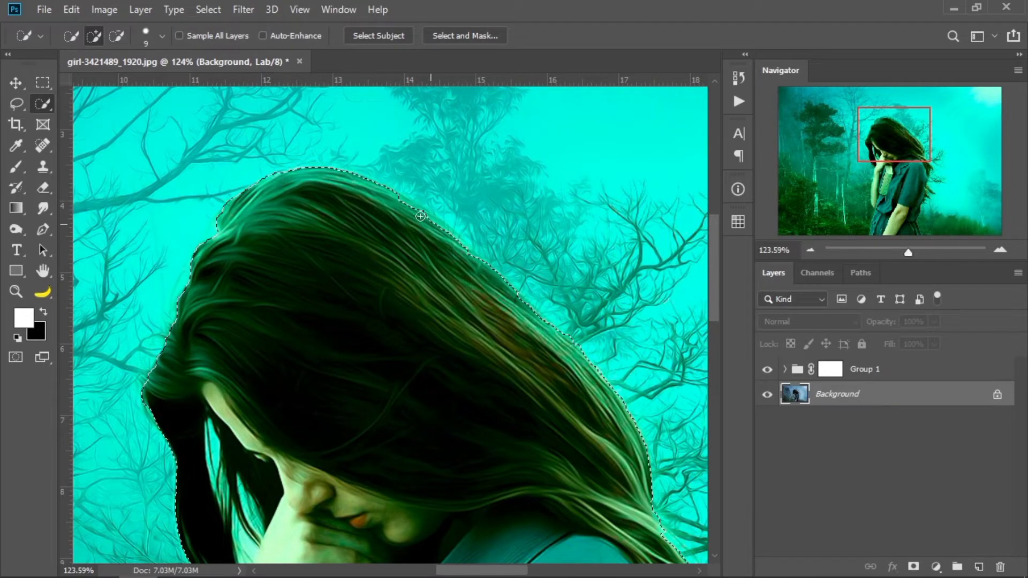
{"action": "left_click_drag", "start_coordinate": [404, 201], "coordinate": [420, 213]}
{"action": "left_click_drag", "start_coordinate": [436, 367], "coordinate": [413, 190]}
{"action": "left_click_drag", "start_coordinate": [397, 375], "coordinate": [379, 230]}
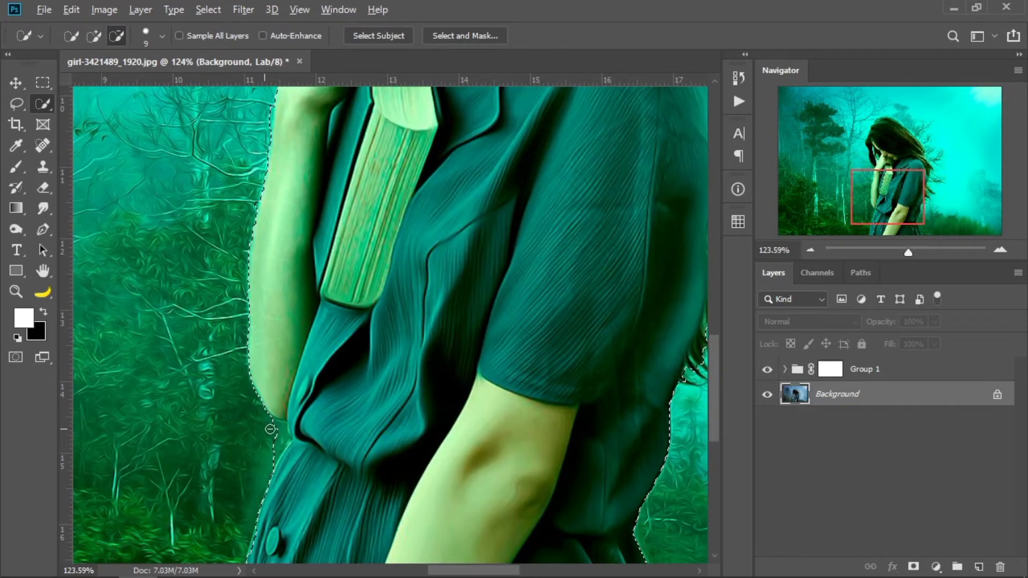
Step: Subtract the patch of forest below the woman's bent elbow from the selection and check the whole outline
{"action": "mouse_move", "coordinate": [271, 430]}
{"action": "left_mouse_down"}
{"action": "mouse_move", "coordinate": [282, 428]}
{"action": "mouse_move", "coordinate": [272, 455]}
{"action": "left_mouse_up"}
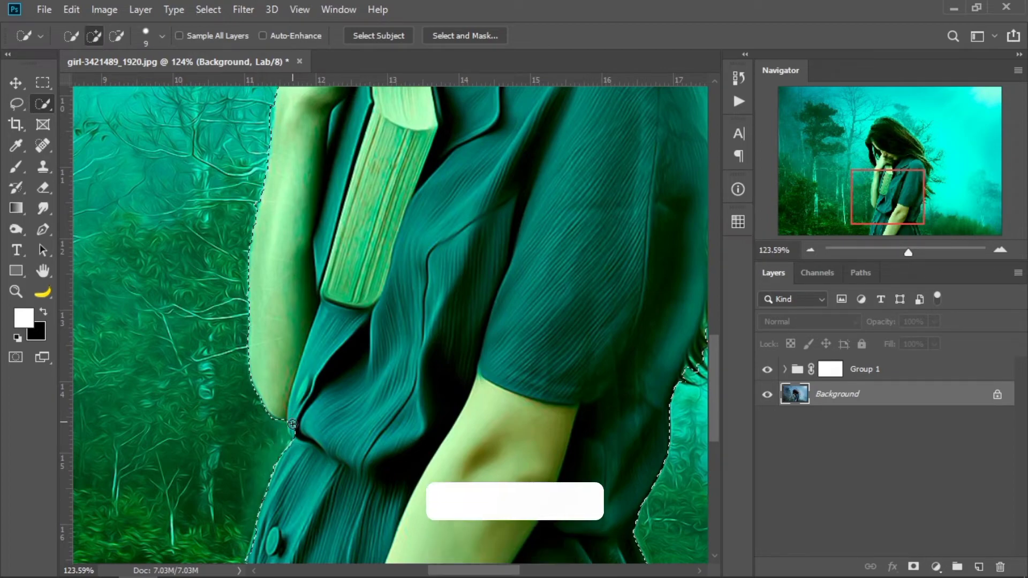
{"action": "left_click_drag", "start_coordinate": [358, 460], "coordinate": [395, 339]}
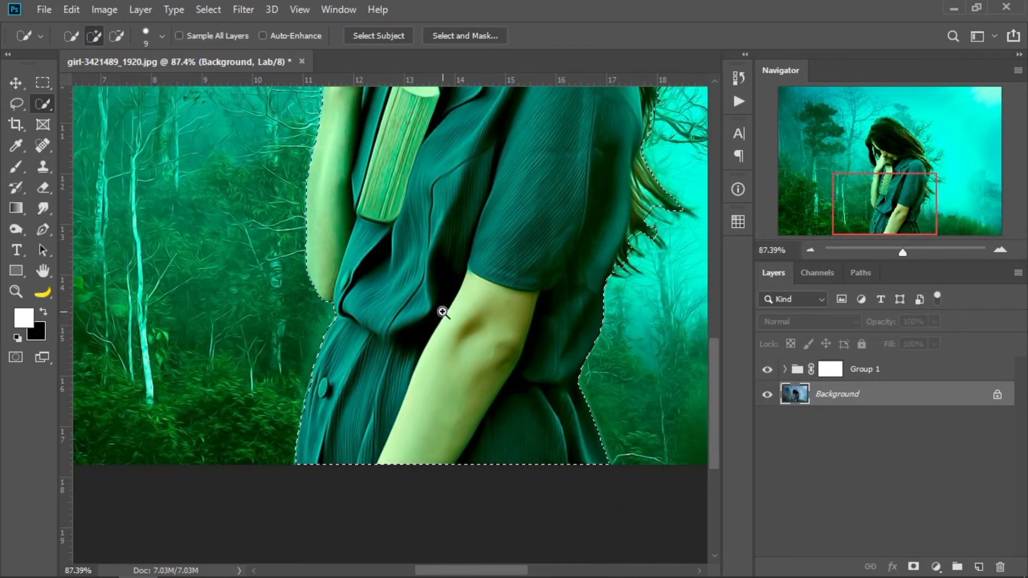
{"action": "left_click_drag", "start_coordinate": [425, 294], "coordinate": [461, 341]}
{"action": "left_click_drag", "start_coordinate": [474, 291], "coordinate": [432, 322]}
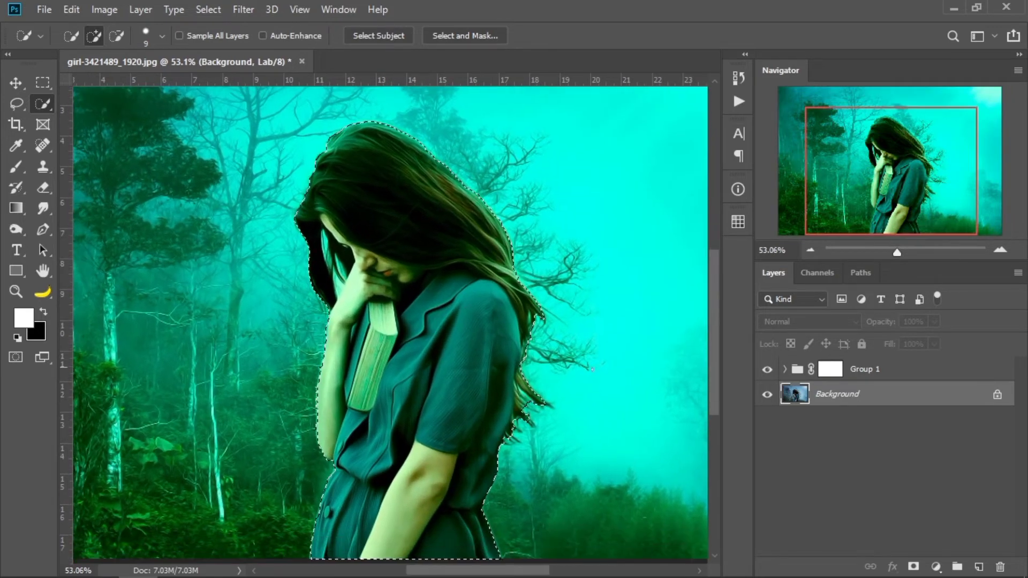
Step: Target the group's layer mask and set up a black brush with 93 px diameter and 21% hardness
{"action": "left_click", "coordinate": [831, 374]}
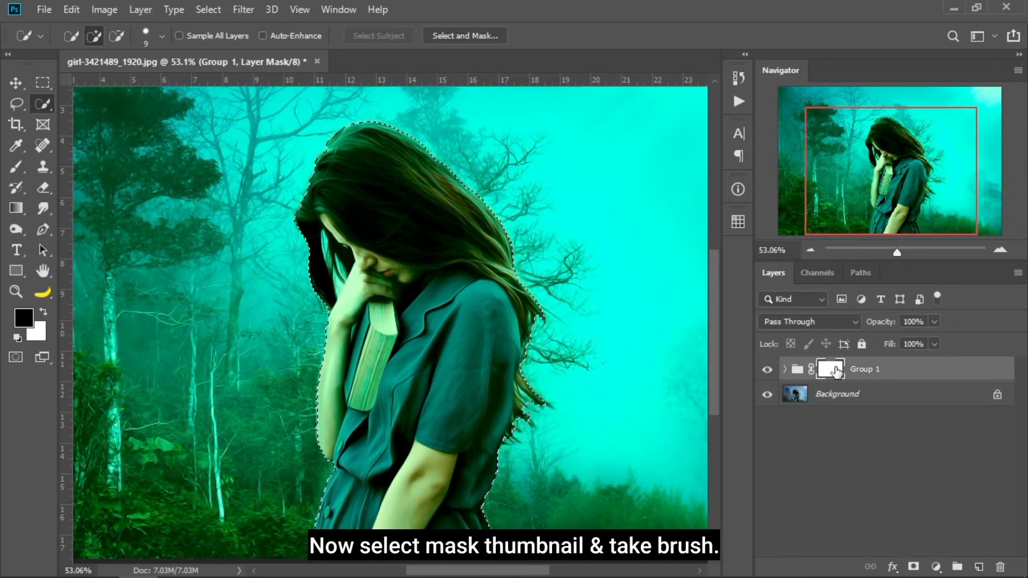
{"action": "left_click", "coordinate": [17, 166]}
{"action": "left_click", "coordinate": [105, 172]}
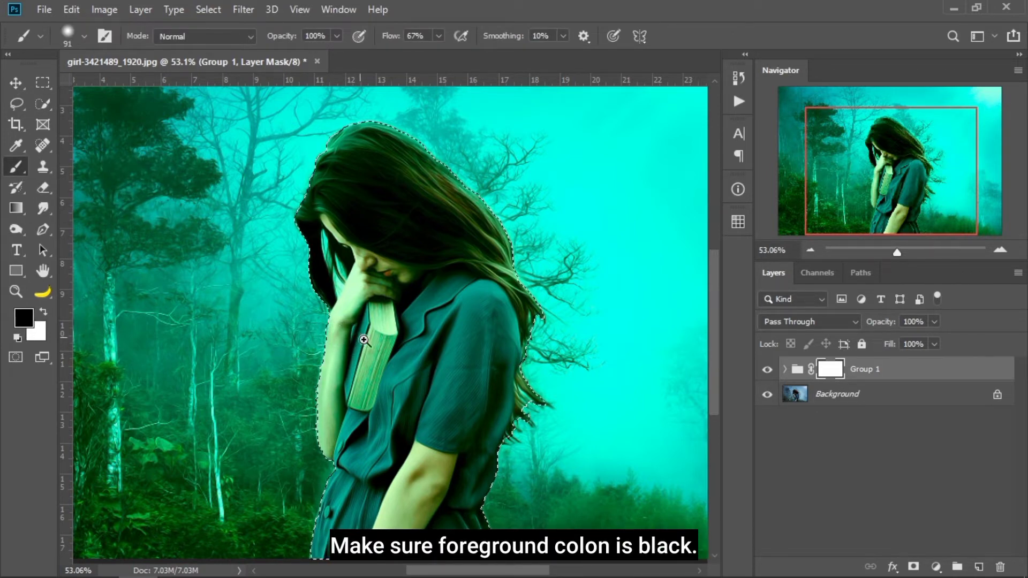
{"action": "scroll", "coordinate": [359, 345], "scroll_direction": "up", "scroll_amount": 3}
{"action": "right_click", "coordinate": [408, 366], "text": "alt"}
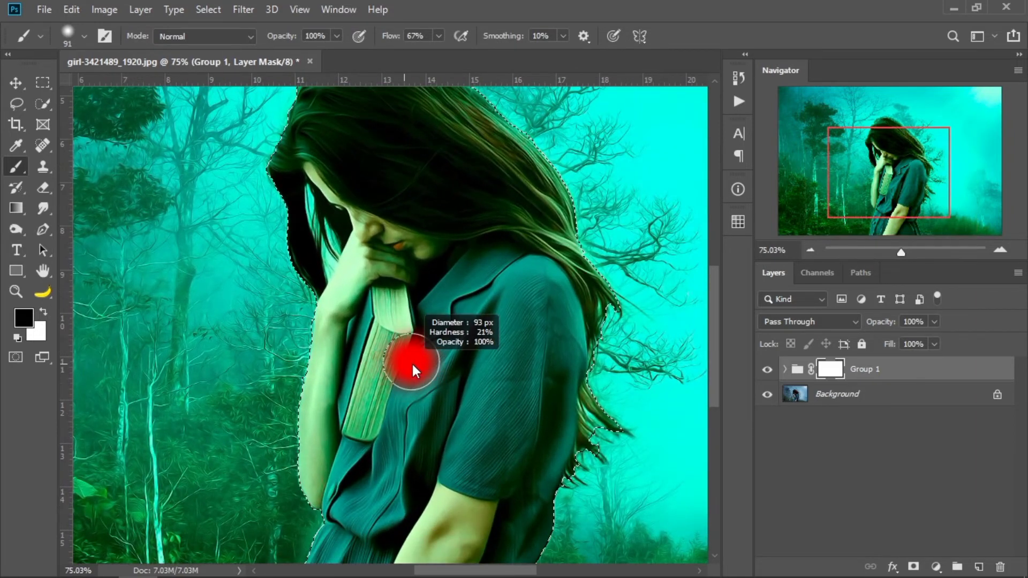
Step: Paint black on the group mask over the woman's face, hands, upper book and chest inside the selection with the 93 px brush
{"action": "left_click_drag", "start_coordinate": [350, 333], "coordinate": [340, 373]}
{"action": "left_click_drag", "start_coordinate": [334, 408], "coordinate": [399, 300]}
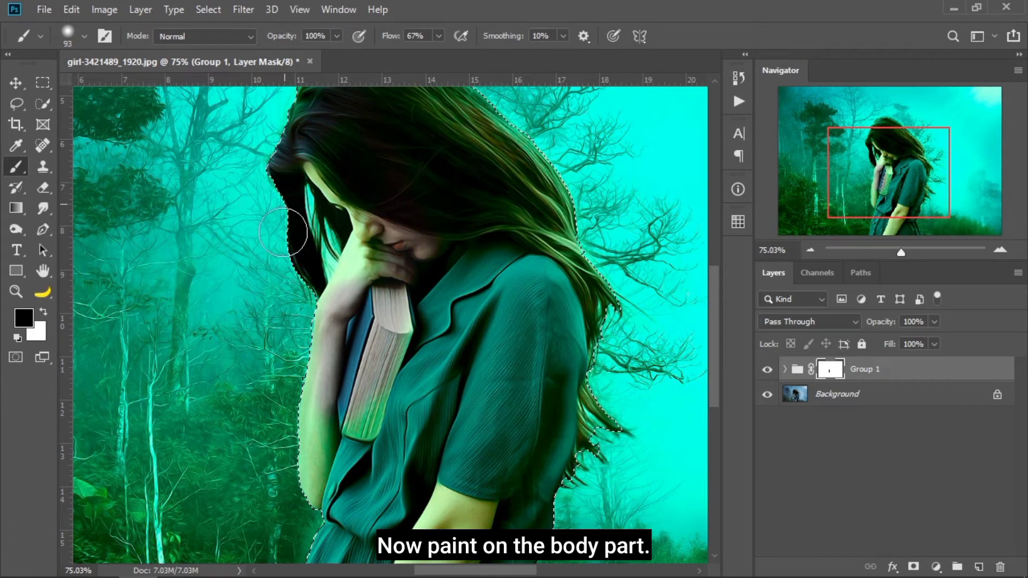
{"action": "mouse_move", "coordinate": [332, 316]}
{"action": "left_mouse_down"}
{"action": "mouse_move", "coordinate": [356, 402]}
{"action": "mouse_move", "coordinate": [374, 245]}
{"action": "mouse_move", "coordinate": [451, 286]}
{"action": "mouse_move", "coordinate": [410, 334]}
{"action": "mouse_move", "coordinate": [360, 362]}
{"action": "mouse_move", "coordinate": [402, 494]}
{"action": "mouse_move", "coordinate": [492, 356]}
{"action": "left_mouse_up"}
Step: Enlarge the brush to 281 px and mask the woman's dress, arms and the rest of the book in black
{"action": "scroll", "coordinate": [471, 408], "scroll_direction": "down", "scroll_amount": 3}
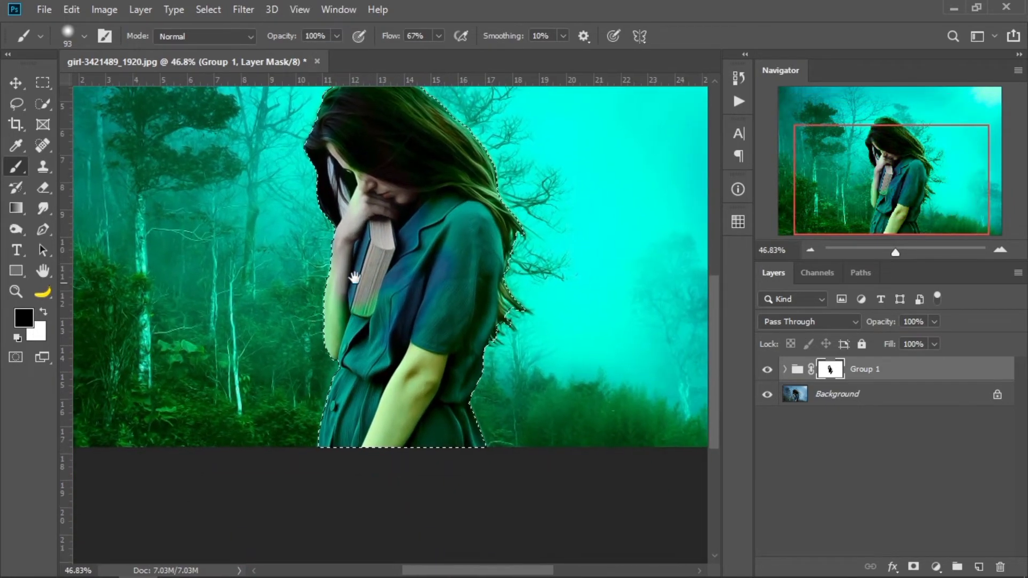
{"action": "mouse_move", "coordinate": [338, 385]}
{"action": "left_mouse_down"}
{"action": "mouse_move", "coordinate": [366, 436]}
{"action": "mouse_move", "coordinate": [416, 357]}
{"action": "mouse_move", "coordinate": [429, 404]}
{"action": "mouse_move", "coordinate": [459, 284]}
{"action": "mouse_move", "coordinate": [439, 411]}
{"action": "mouse_move", "coordinate": [457, 449]}
{"action": "mouse_move", "coordinate": [471, 350]}
{"action": "mouse_move", "coordinate": [471, 450]}
{"action": "mouse_move", "coordinate": [487, 245]}
{"action": "left_mouse_up"}
{"action": "mouse_move", "coordinate": [434, 277]}
{"action": "left_mouse_down"}
{"action": "mouse_move", "coordinate": [477, 293]}
{"action": "mouse_move", "coordinate": [466, 292]}
{"action": "left_mouse_up"}
{"action": "mouse_move", "coordinate": [458, 239]}
{"action": "left_mouse_down"}
{"action": "mouse_move", "coordinate": [451, 407]}
{"action": "mouse_move", "coordinate": [458, 226]}
{"action": "mouse_move", "coordinate": [352, 419]}
{"action": "left_mouse_up"}
Step: Mask the woman's hair and the remaining tinted parts of her dress in black, and clear the selection
{"action": "scroll", "coordinate": [352, 419], "scroll_direction": "up", "scroll_amount": 3}
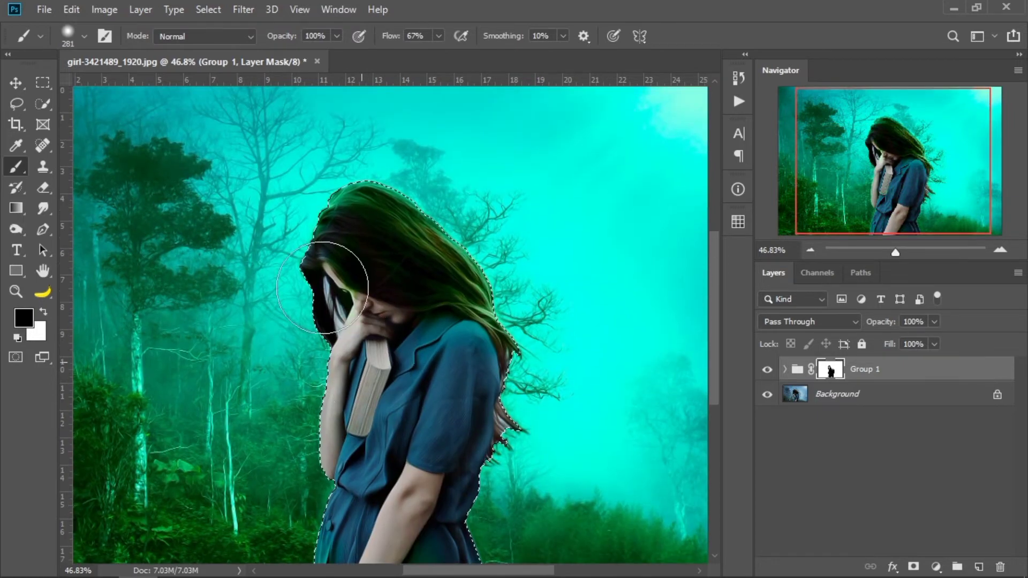
{"action": "mouse_move", "coordinate": [431, 231]}
{"action": "left_mouse_down"}
{"action": "mouse_move", "coordinate": [454, 345]}
{"action": "mouse_move", "coordinate": [407, 217]}
{"action": "mouse_move", "coordinate": [341, 188]}
{"action": "mouse_move", "coordinate": [290, 340]}
{"action": "mouse_move", "coordinate": [429, 260]}
{"action": "mouse_move", "coordinate": [491, 300]}
{"action": "mouse_move", "coordinate": [451, 464]}
{"action": "mouse_move", "coordinate": [466, 518]}
{"action": "mouse_move", "coordinate": [489, 375]}
{"action": "mouse_move", "coordinate": [429, 518]}
{"action": "mouse_move", "coordinate": [439, 551]}
{"action": "mouse_move", "coordinate": [358, 461]}
{"action": "mouse_move", "coordinate": [370, 304]}
{"action": "mouse_move", "coordinate": [348, 250]}
{"action": "mouse_move", "coordinate": [322, 248]}
{"action": "mouse_move", "coordinate": [333, 437]}
{"action": "mouse_move", "coordinate": [370, 556]}
{"action": "mouse_move", "coordinate": [396, 328]}
{"action": "mouse_move", "coordinate": [347, 213]}
{"action": "mouse_move", "coordinate": [424, 273]}
{"action": "mouse_move", "coordinate": [477, 288]}
{"action": "mouse_move", "coordinate": [483, 457]}
{"action": "mouse_move", "coordinate": [421, 526]}
{"action": "mouse_move", "coordinate": [441, 570]}
{"action": "left_mouse_up"}
{"action": "mouse_move", "coordinate": [422, 452]}
{"action": "left_mouse_down"}
{"action": "mouse_move", "coordinate": [407, 260]}
{"action": "mouse_move", "coordinate": [424, 387]}
{"action": "left_mouse_up"}
{"action": "left_click_drag", "start_coordinate": [359, 248], "coordinate": [393, 423]}
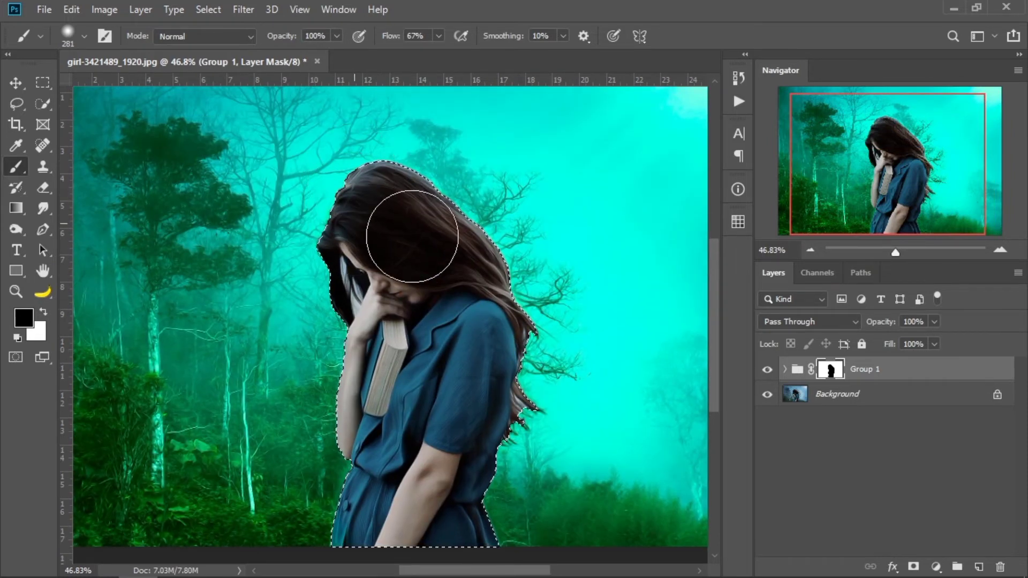
{"action": "left_click_drag", "start_coordinate": [483, 349], "coordinate": [294, 254]}
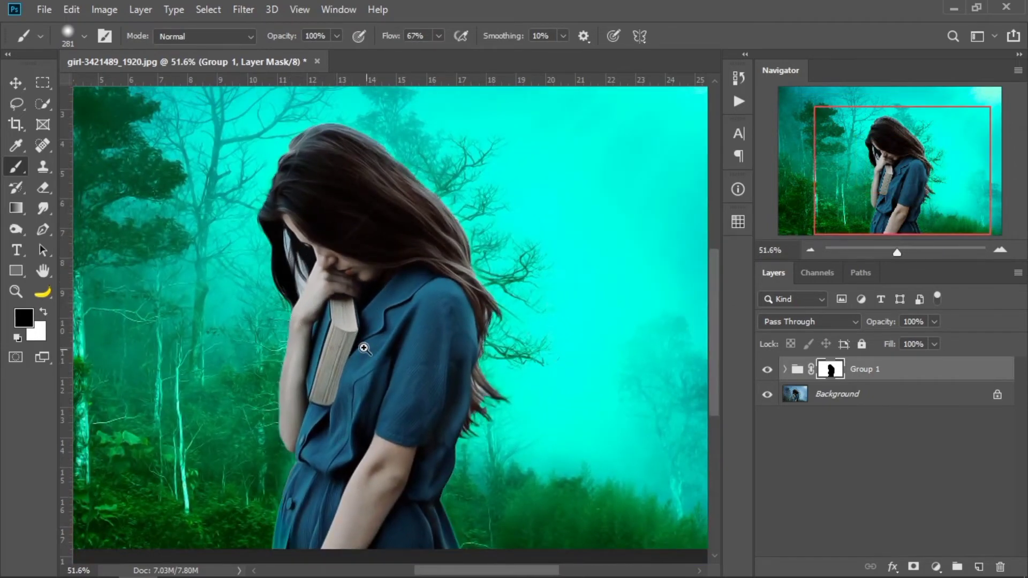
Step: Paint white on the mask over the background gaps between the hair and face with a 19 px brush at 5% flow
{"action": "mouse_move", "coordinate": [362, 345]}
{"action": "left_mouse_down"}
{"action": "mouse_move", "coordinate": [378, 356]}
{"action": "mouse_move", "coordinate": [300, 289]}
{"action": "mouse_move", "coordinate": [316, 278]}
{"action": "mouse_move", "coordinate": [335, 343]}
{"action": "mouse_move", "coordinate": [150, 349]}
{"action": "left_mouse_up"}
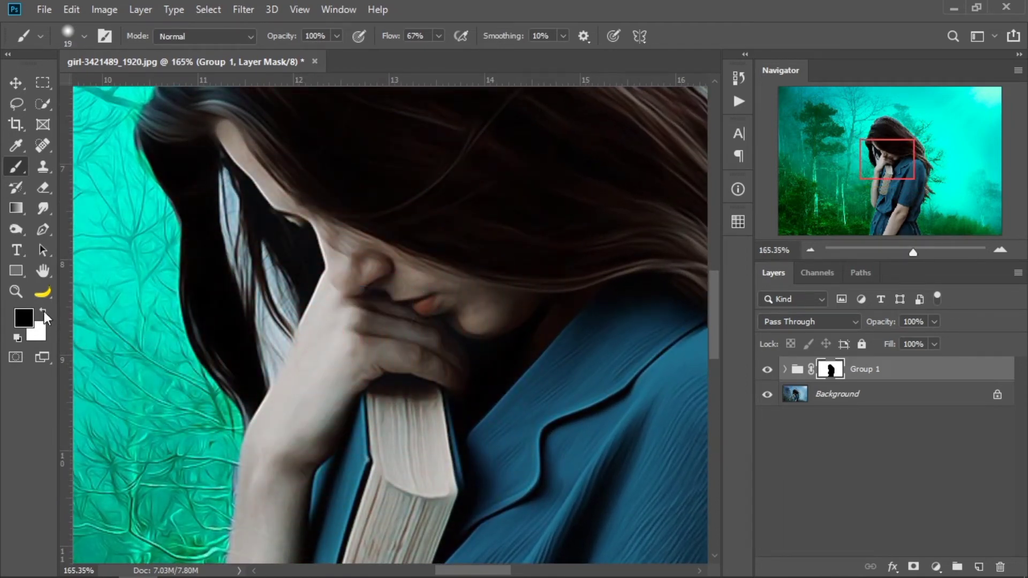
{"action": "left_click", "coordinate": [44, 314]}
{"action": "mouse_move", "coordinate": [271, 336]}
{"action": "left_mouse_down"}
{"action": "mouse_move", "coordinate": [279, 362]}
{"action": "mouse_move", "coordinate": [365, 135]}
{"action": "left_mouse_up"}
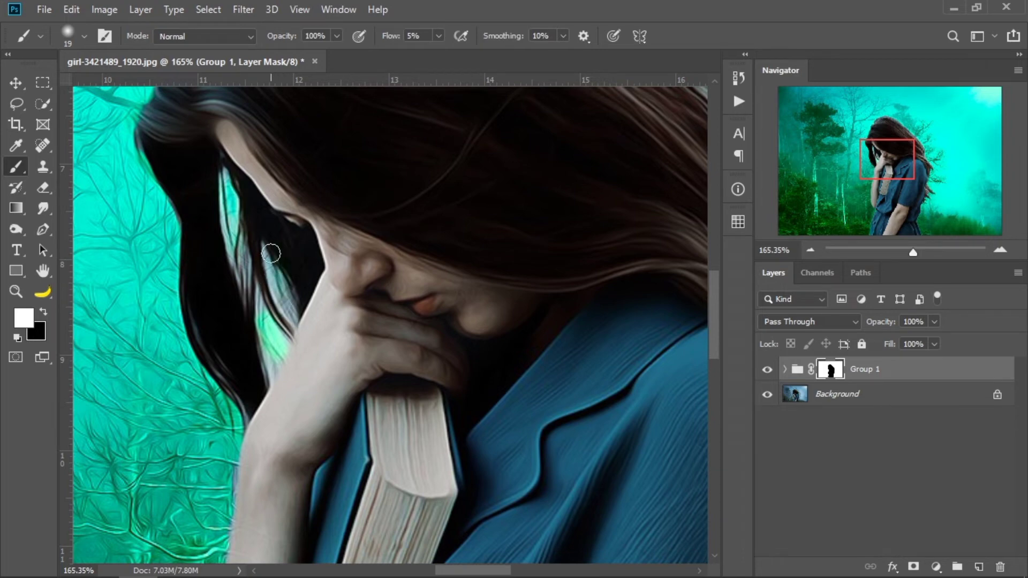
{"action": "mouse_move", "coordinate": [281, 366]}
{"action": "left_mouse_down"}
{"action": "mouse_move", "coordinate": [256, 387]}
{"action": "mouse_move", "coordinate": [270, 310]}
{"action": "left_mouse_up"}
{"action": "mouse_move", "coordinate": [259, 236]}
{"action": "left_mouse_down"}
{"action": "mouse_move", "coordinate": [247, 301]}
{"action": "mouse_move", "coordinate": [229, 187]}
{"action": "mouse_move", "coordinate": [227, 269]}
{"action": "mouse_move", "coordinate": [246, 290]}
{"action": "mouse_move", "coordinate": [244, 311]}
{"action": "left_mouse_up"}
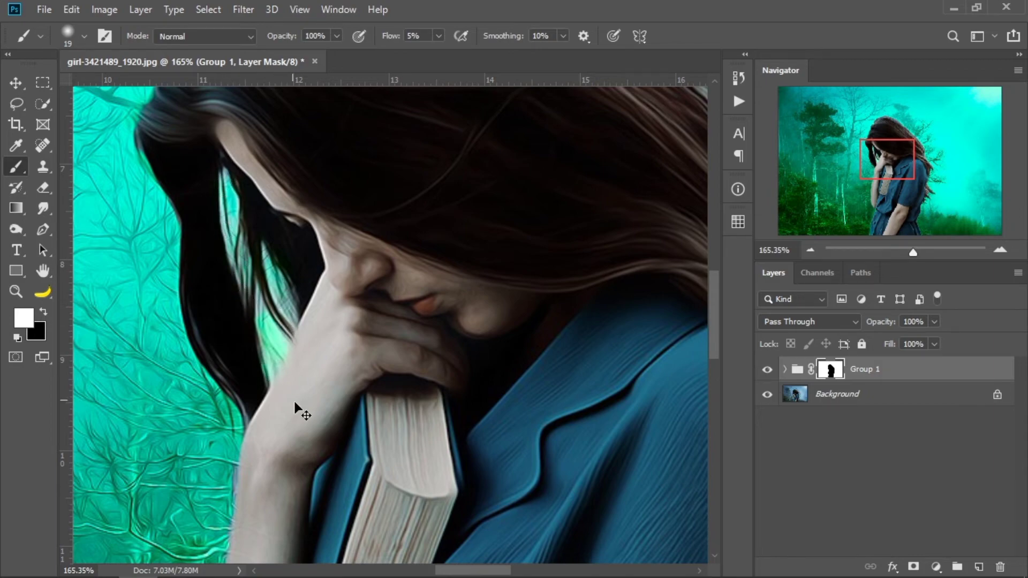
Step: Paint white on the mask over the background showing between the hair tips behind the sleeve, using a 17 px brush
{"action": "left_click_drag", "start_coordinate": [372, 422], "coordinate": [300, 417]}
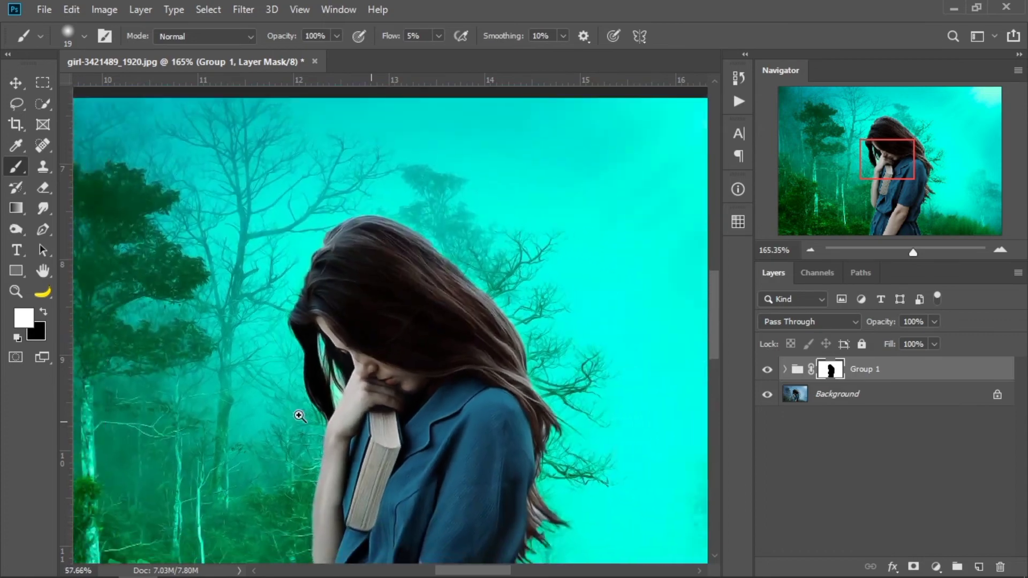
{"action": "left_click_drag", "start_coordinate": [364, 370], "coordinate": [386, 372]}
{"action": "left_click_drag", "start_coordinate": [415, 417], "coordinate": [310, 291]}
{"action": "left_click_drag", "start_coordinate": [348, 333], "coordinate": [319, 236]}
{"action": "left_click_drag", "start_coordinate": [367, 317], "coordinate": [323, 311]}
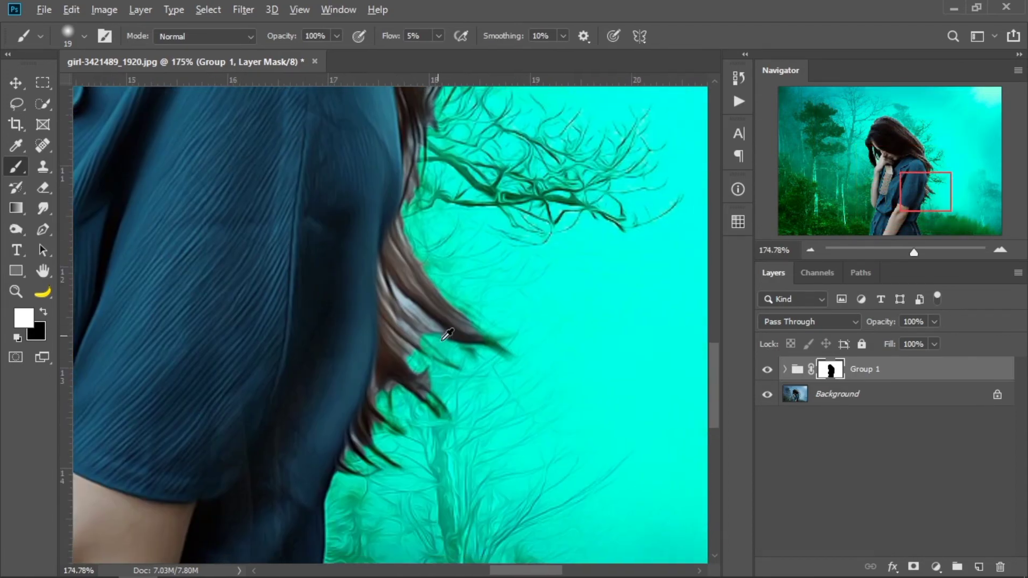
{"action": "mouse_move", "coordinate": [442, 347]}
{"action": "left_mouse_down"}
{"action": "mouse_move", "coordinate": [458, 267]}
{"action": "mouse_move", "coordinate": [437, 323]}
{"action": "mouse_move", "coordinate": [431, 317]}
{"action": "left_mouse_up"}
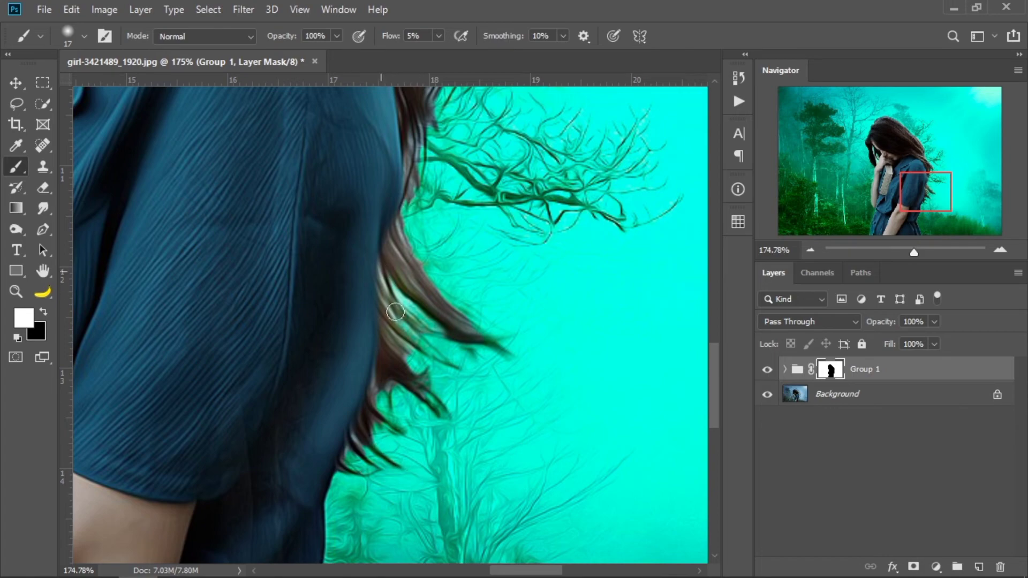
Step: Inspect the masked edges around the woman, and compare the whole image with the Curves group hidden and shown
{"action": "left_click_drag", "start_coordinate": [552, 406], "coordinate": [486, 411]}
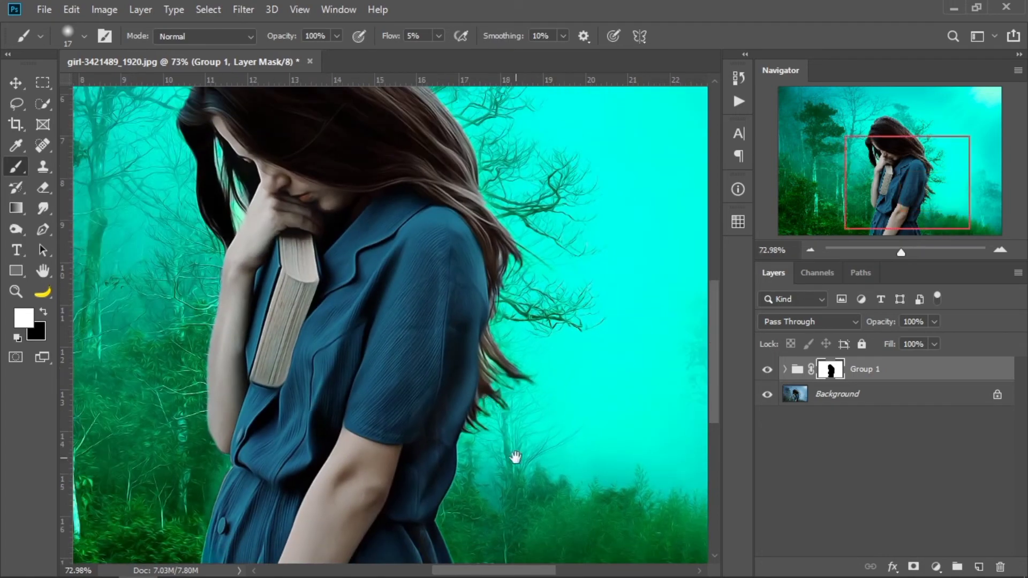
{"action": "left_click_drag", "start_coordinate": [498, 476], "coordinate": [517, 479]}
{"action": "left_click_drag", "start_coordinate": [382, 466], "coordinate": [460, 315]}
{"action": "left_click_drag", "start_coordinate": [509, 378], "coordinate": [467, 386]}
{"action": "left_click_drag", "start_coordinate": [366, 227], "coordinate": [327, 400]}
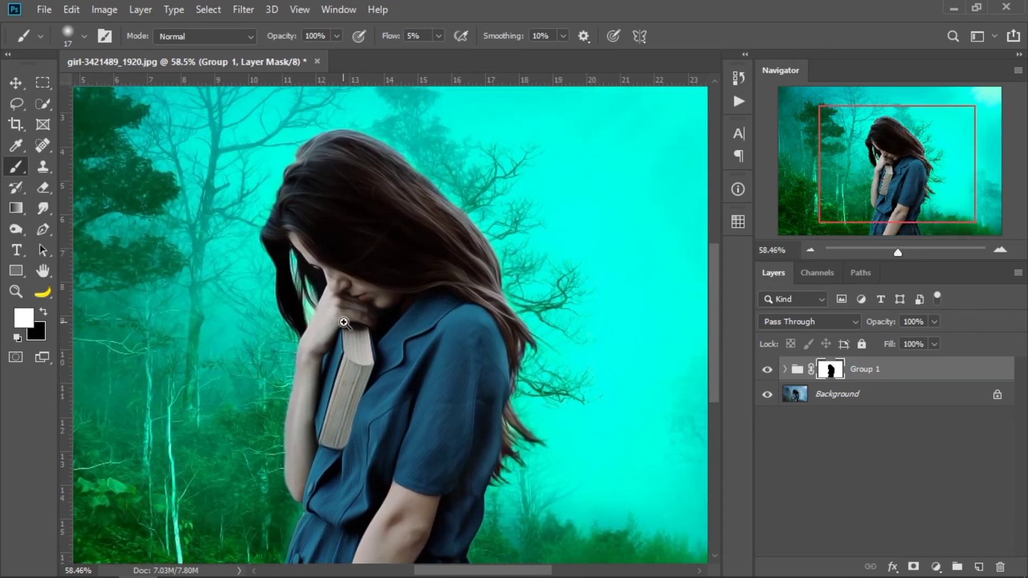
{"action": "key", "text": "ctrl+0"}
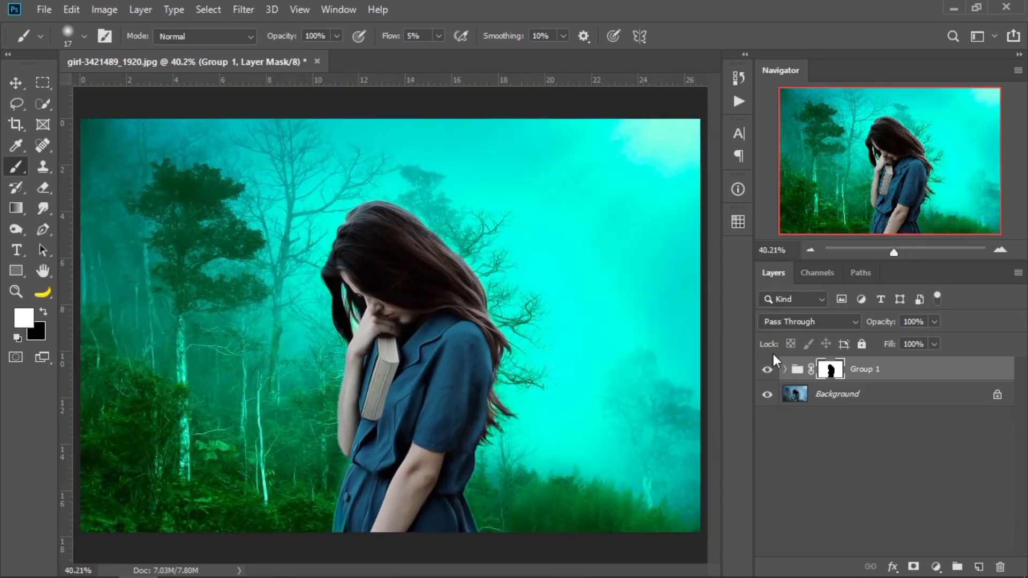
{"action": "left_click", "coordinate": [768, 373]}
{"action": "left_click", "coordinate": [768, 374]}
{"action": "left_click", "coordinate": [768, 374]}
{"action": "left_click", "coordinate": [767, 373]}
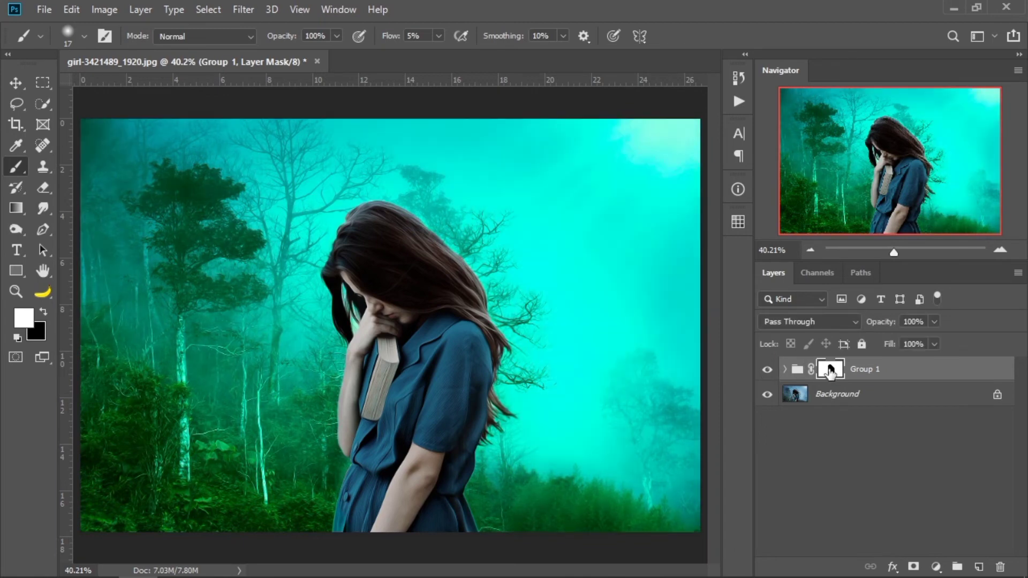
Step: Reduce the Curves group's opacity to 75%
{"action": "left_click", "coordinate": [935, 321]}
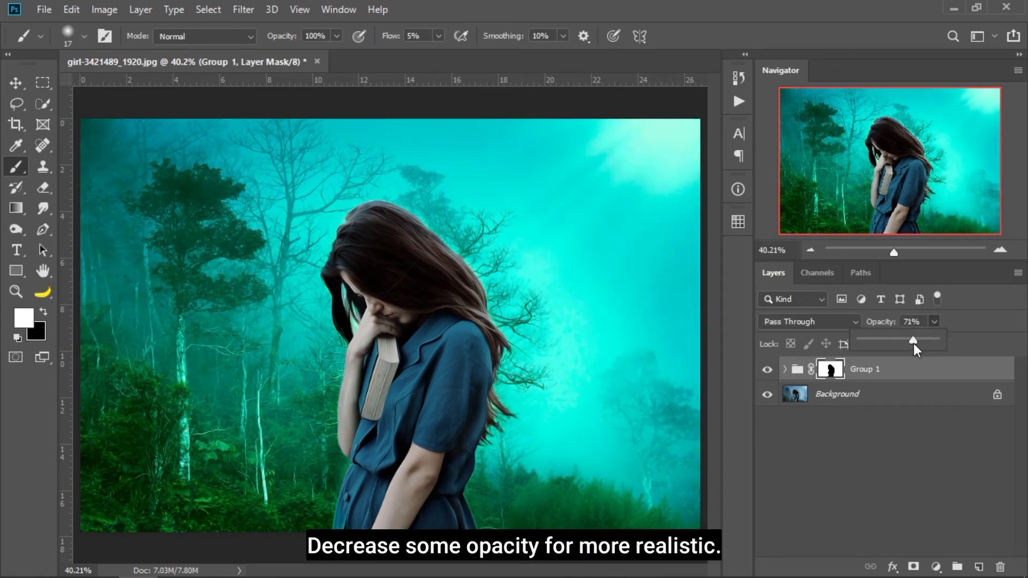
{"action": "left_click", "coordinate": [887, 323]}
{"action": "type", "text": "75"}
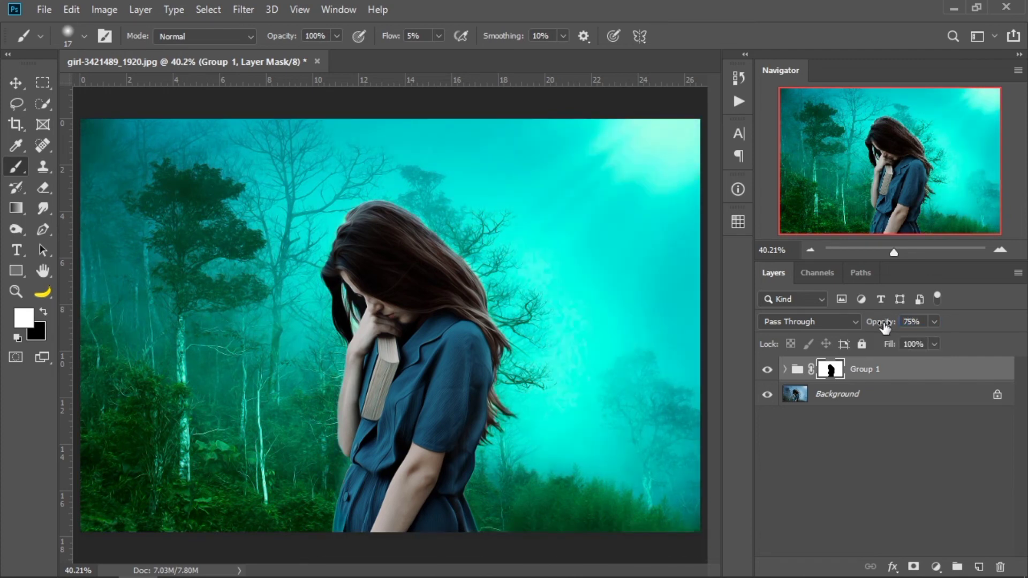
Step: Compare the original Background layer with the graded image by repeatedly hiding and showing the Curves group
{"action": "left_click", "coordinate": [768, 396], "text": "alt"}
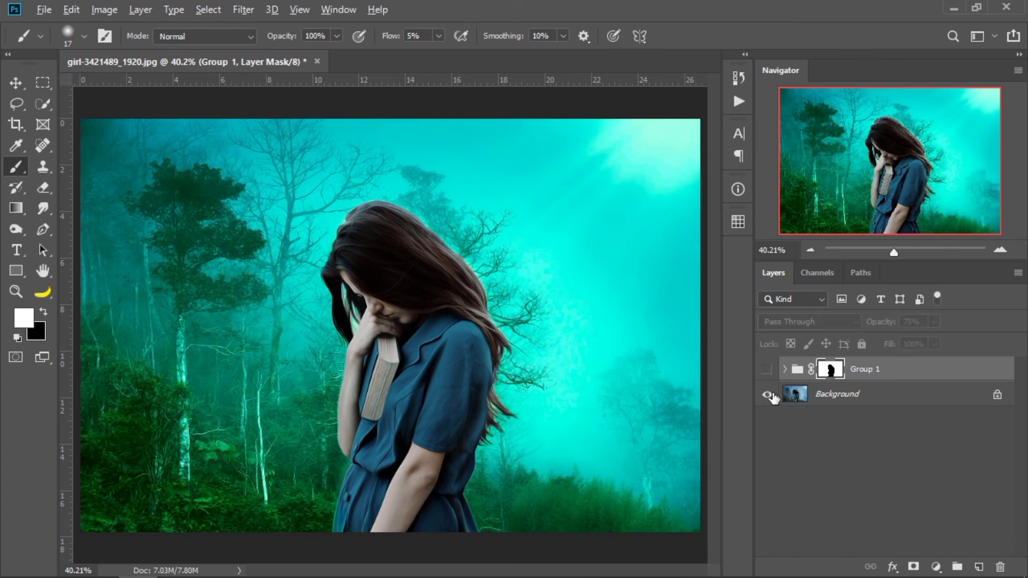
{"action": "left_click", "coordinate": [768, 395], "text": "alt"}
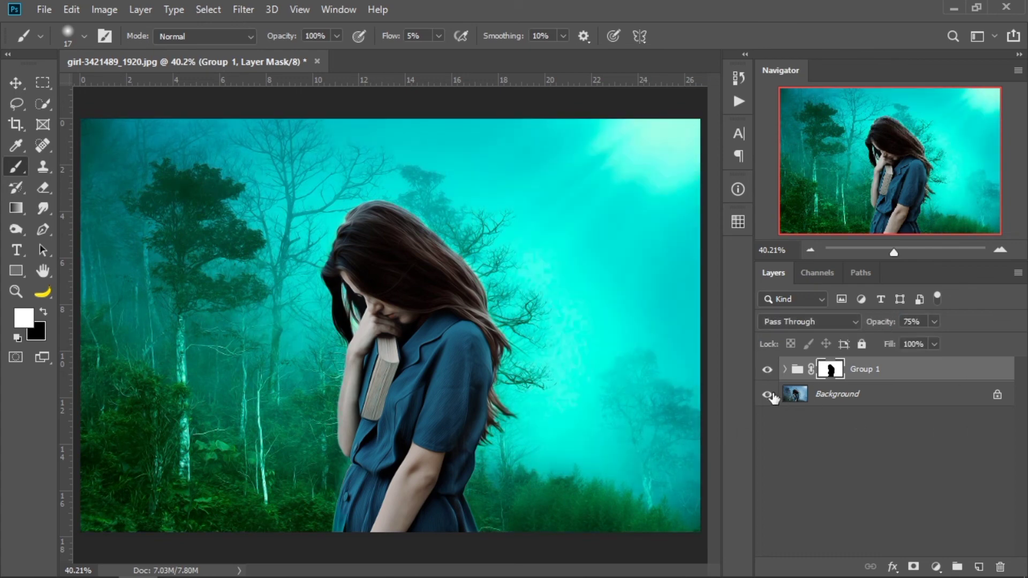
{"action": "left_click", "coordinate": [768, 396], "text": "alt"}
{"action": "left_click", "coordinate": [768, 396], "text": "alt"}
{"action": "left_click", "coordinate": [768, 396], "text": "alt"}
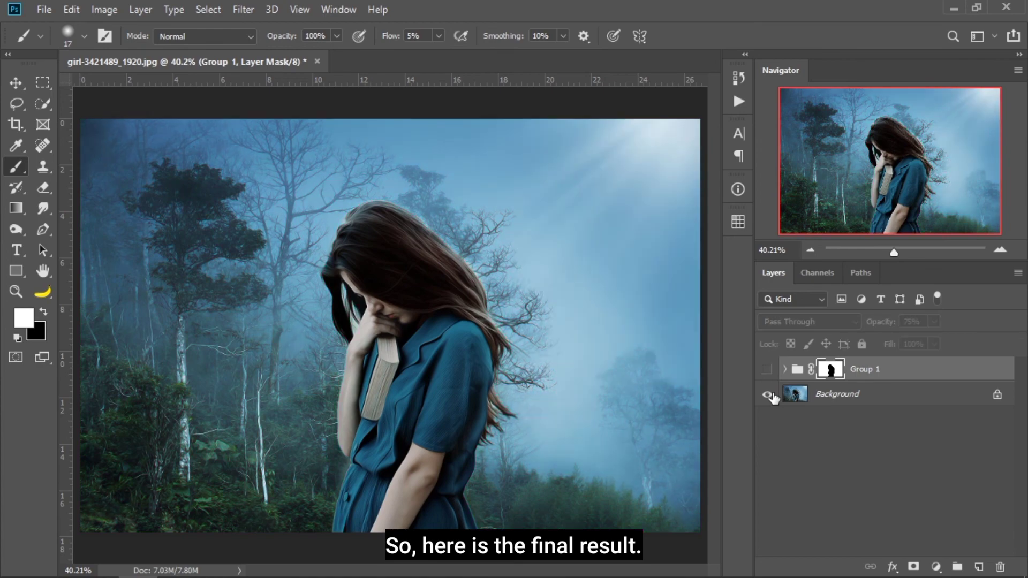
{"action": "left_click", "coordinate": [768, 396], "text": "alt"}
{"action": "left_click", "coordinate": [768, 396], "text": "alt"}
{"action": "left_click", "coordinate": [768, 396], "text": "alt"}
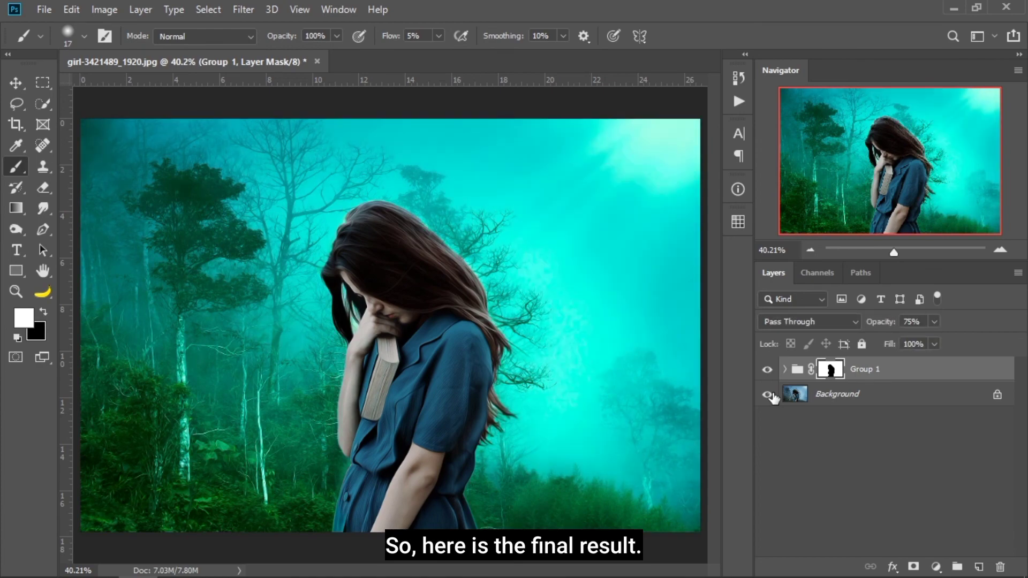
{"action": "left_click", "coordinate": [768, 396], "text": "alt"}
{"action": "left_click", "coordinate": [768, 396], "text": "alt"}
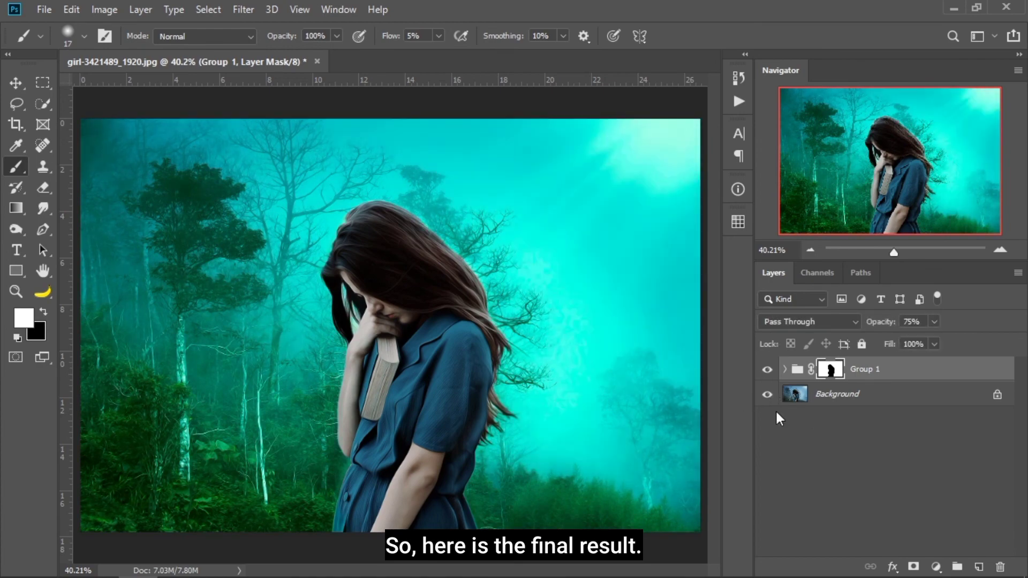